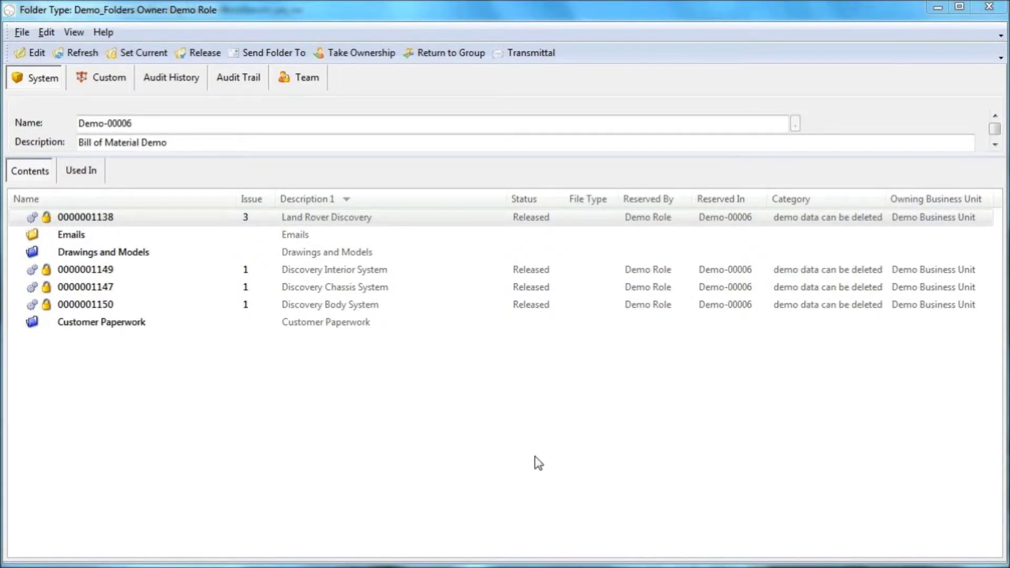
double_click(147, 123)
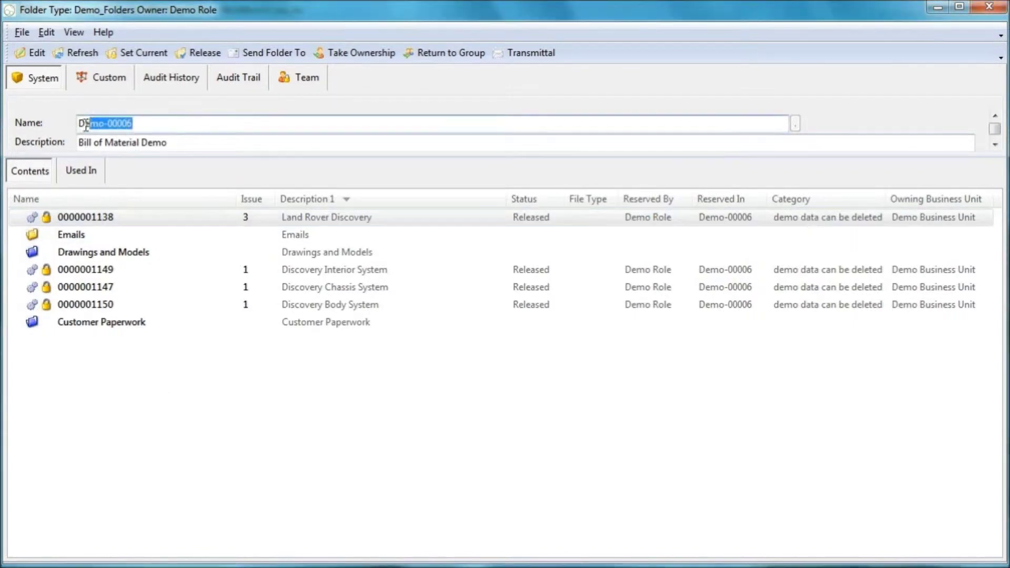
right_click(337, 223)
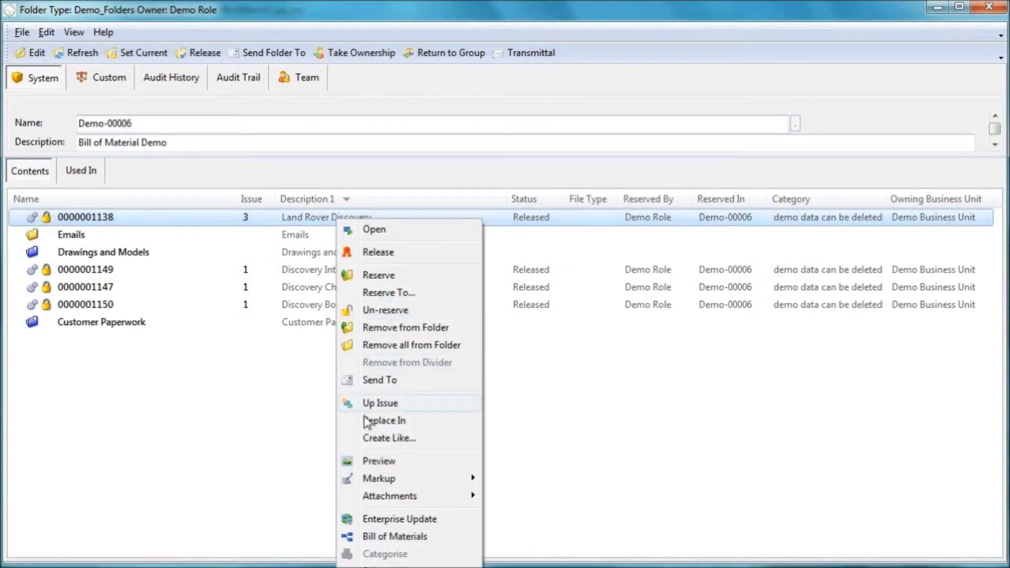
click(378, 535)
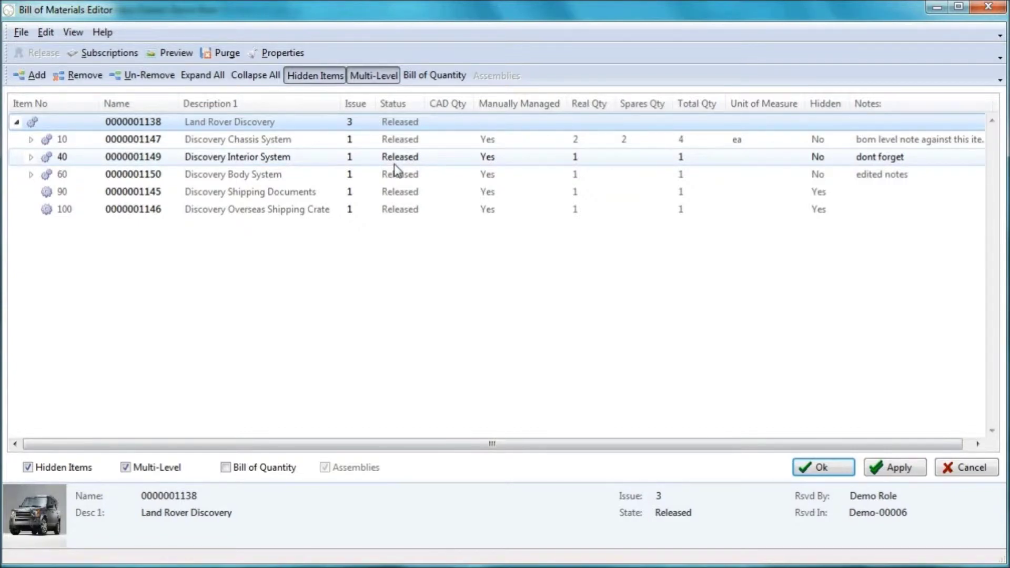
click(444, 138)
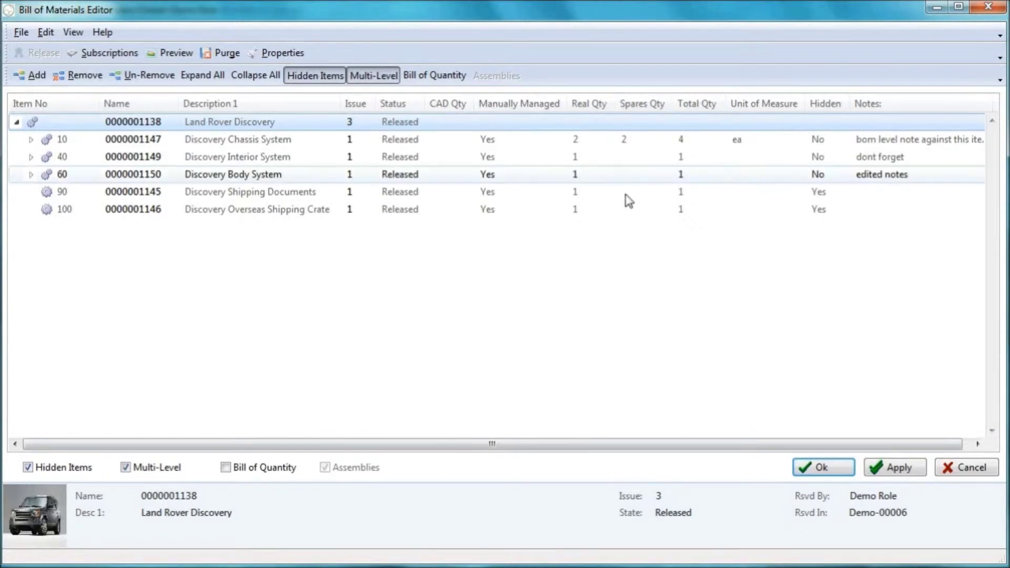
Set the Overseas Shipping Crate's real quantity to 2 and spares quantity to 1
click(583, 216)
click(579, 210)
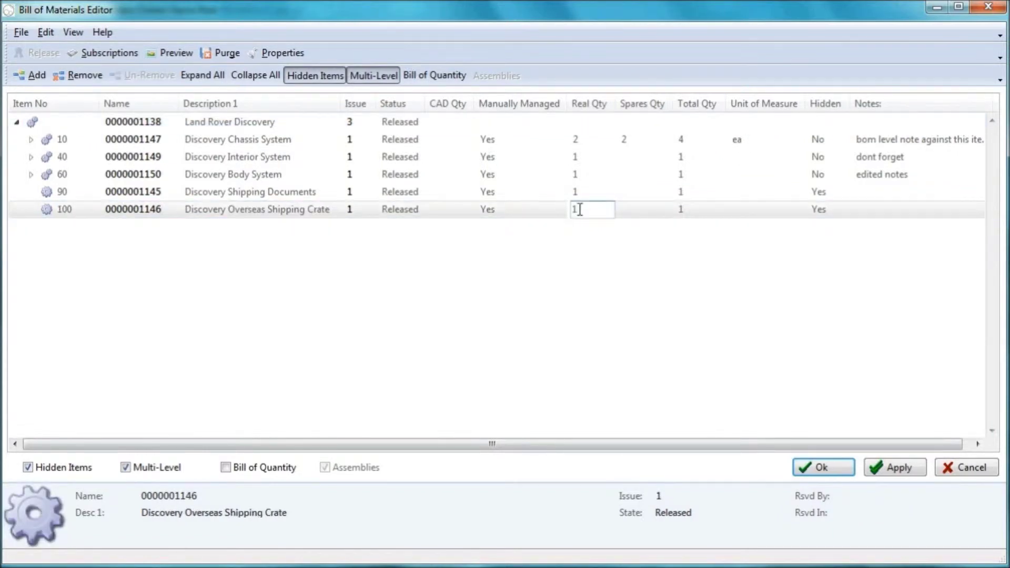
double_click(579, 210)
text(2)
key(Return)
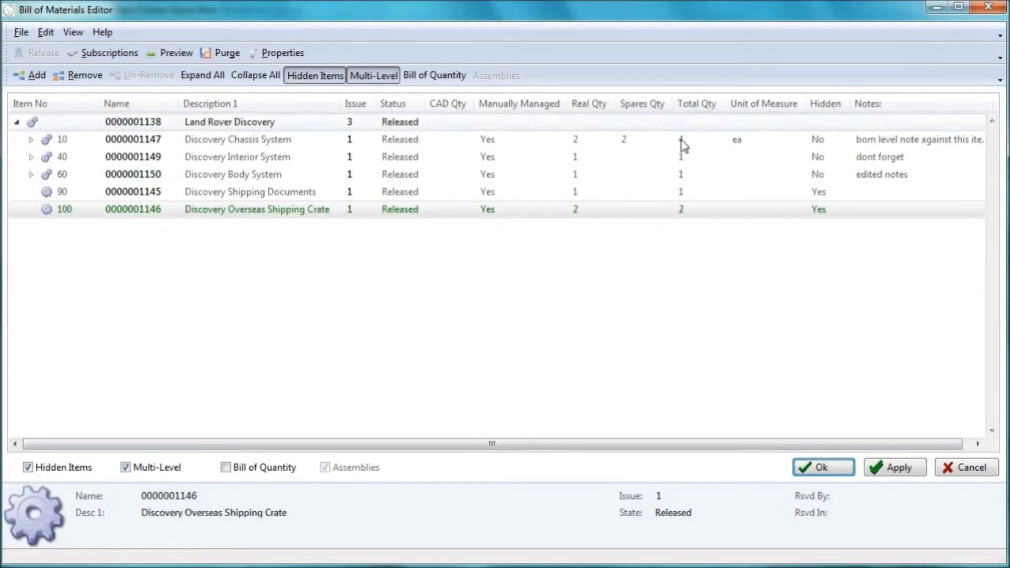
click(631, 213)
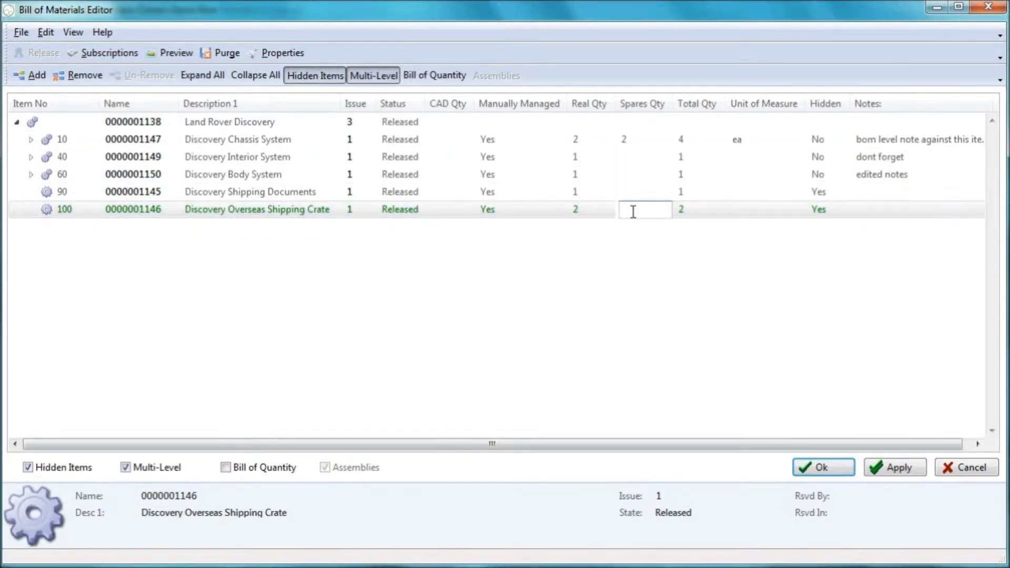
text(1)
key(Return)
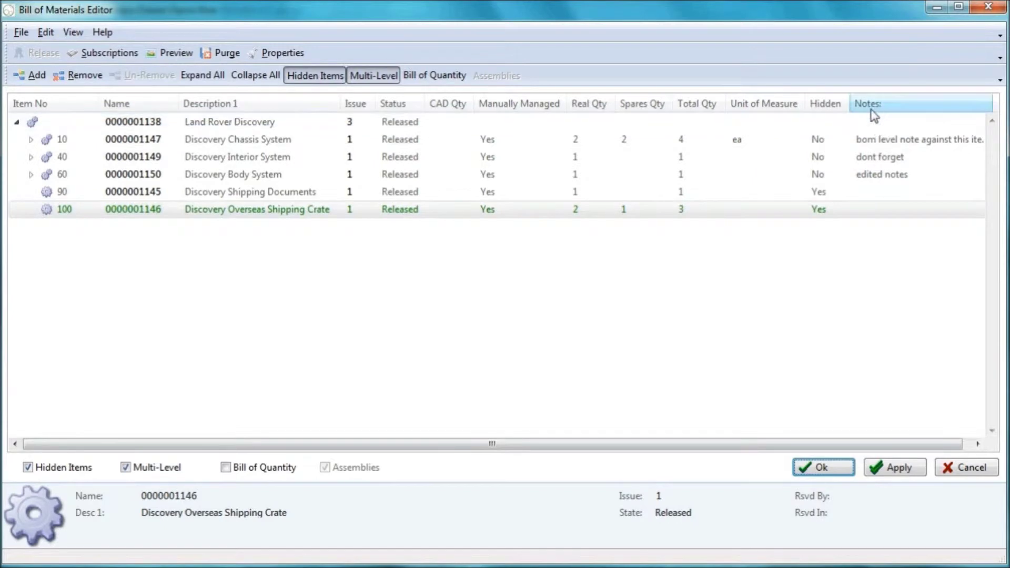
Enter the note 'this is a bom level note' in the crate's Notes cell
click(894, 212)
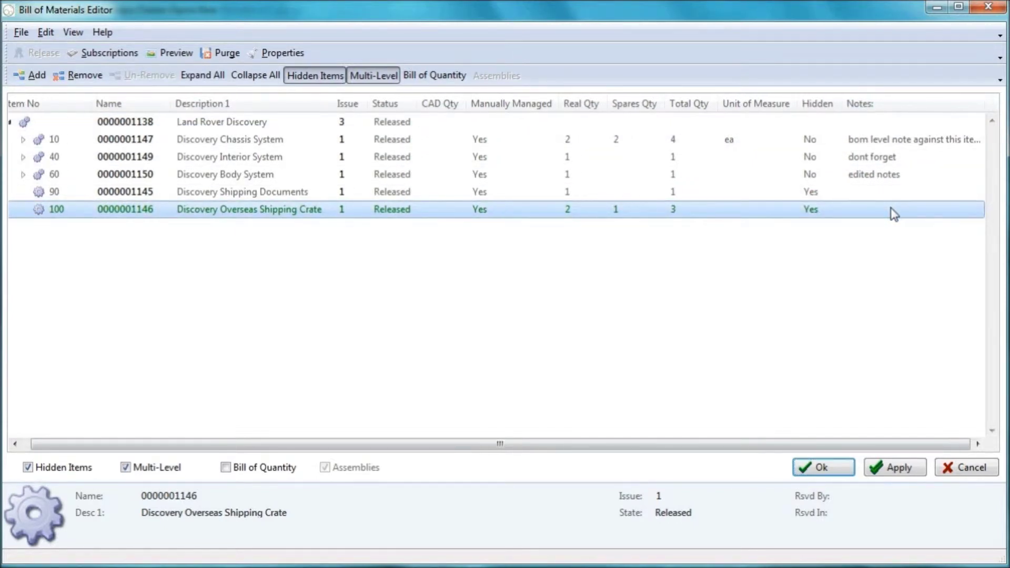
click(860, 214)
text(th)
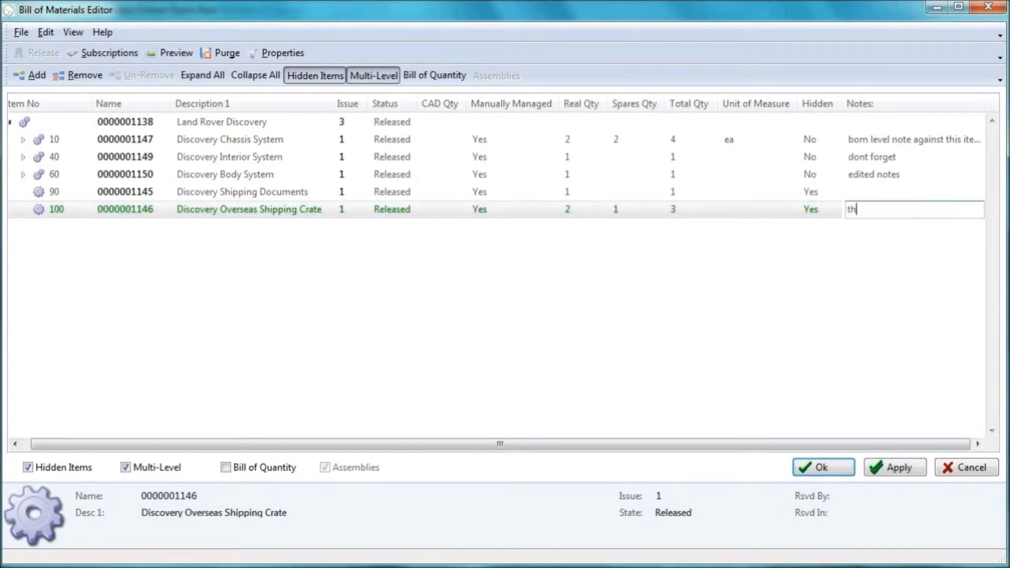
text(is is a bom level note)
key(Return)
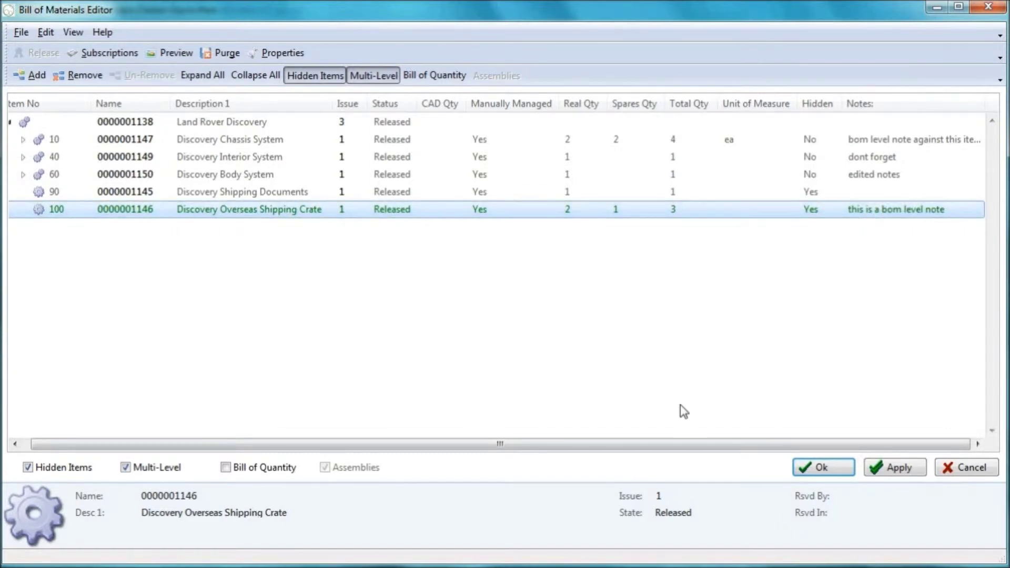
drag(703, 443, 658, 447)
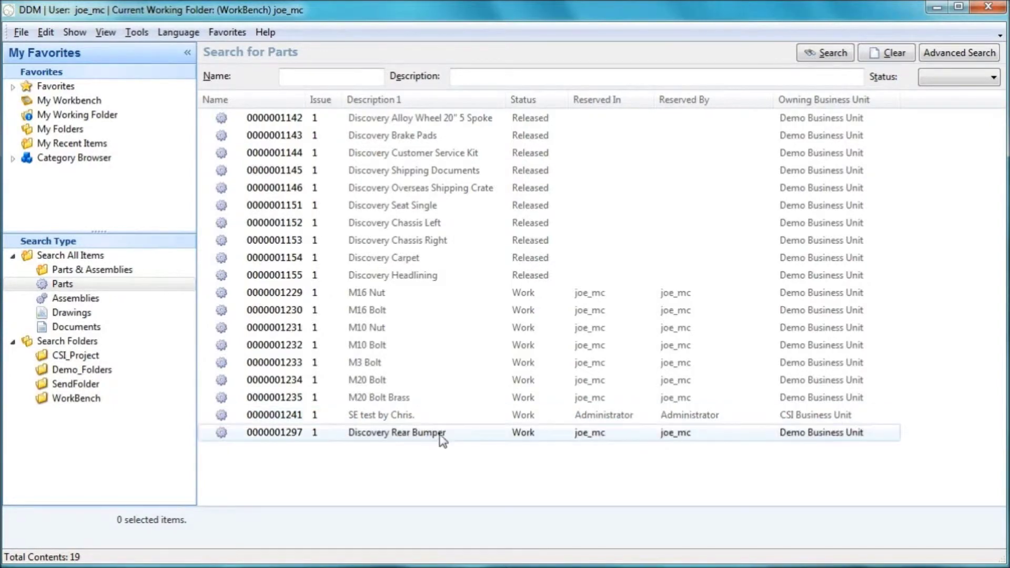
click(390, 436)
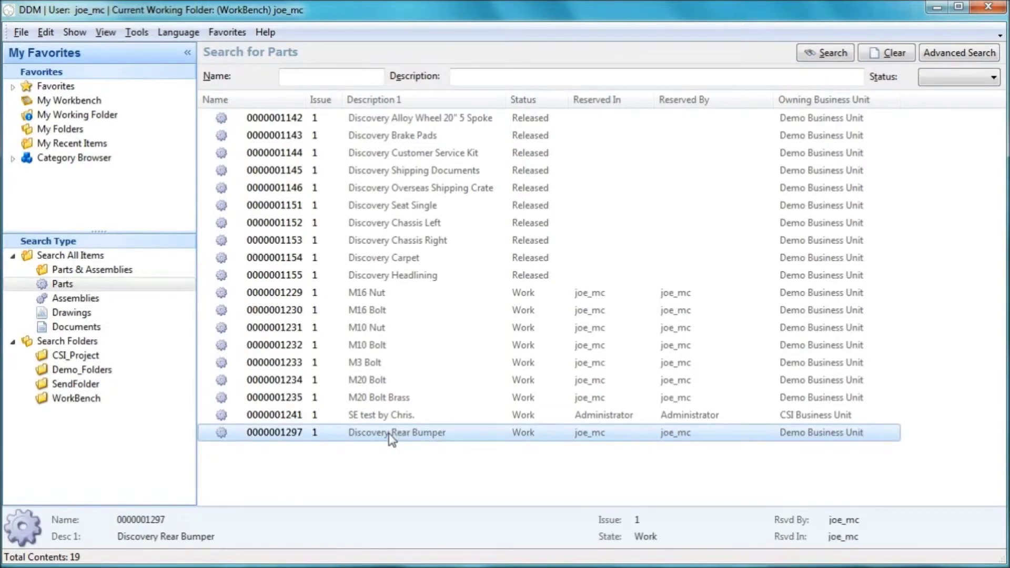
drag(390, 436, 426, 470)
key(alt+Tab)
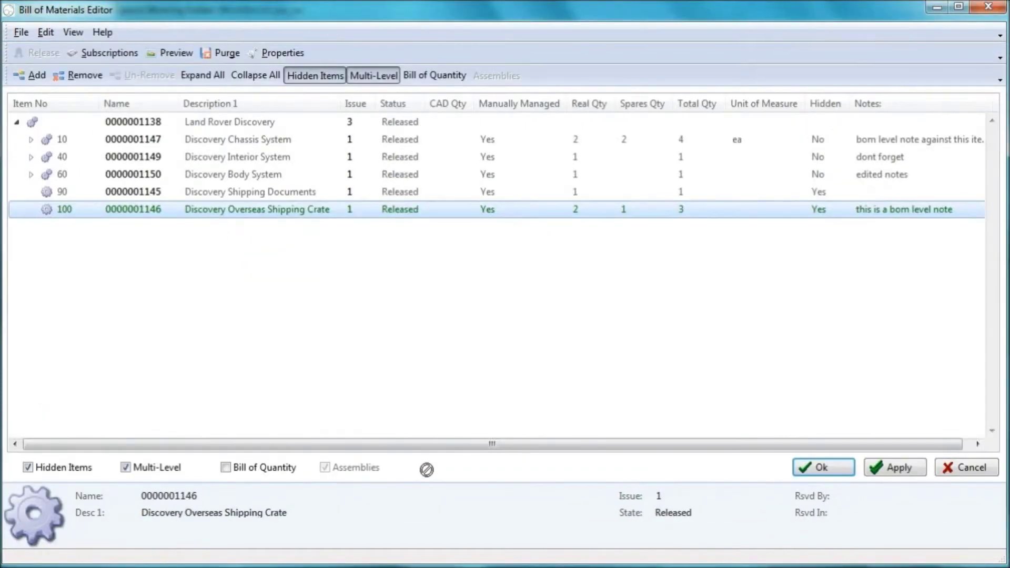
drag(426, 470, 359, 339)
drag(360, 339, 359, 340)
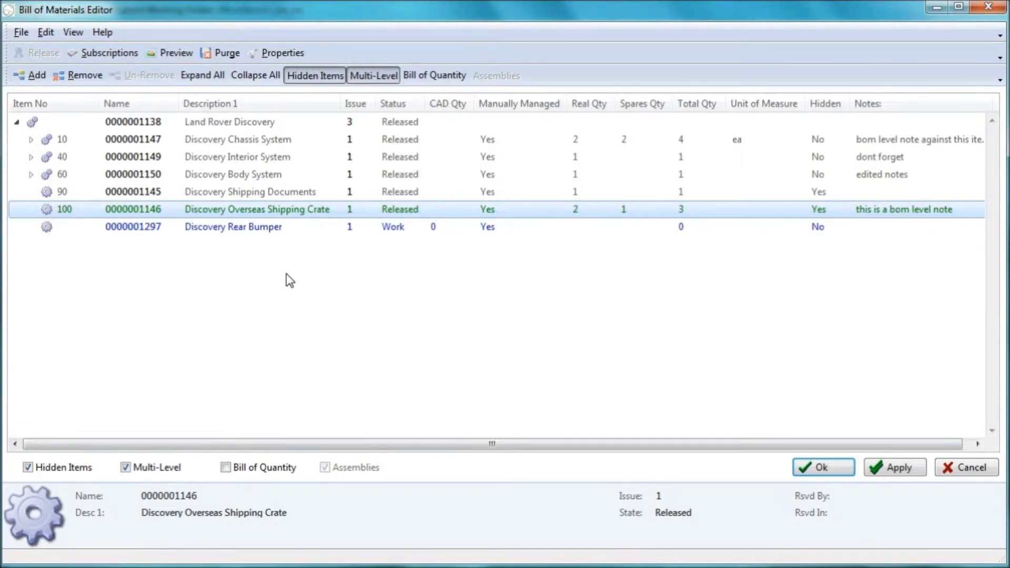
Mark the Discovery Shipping Documents line for removal, then restore it with Un-Remove
click(279, 192)
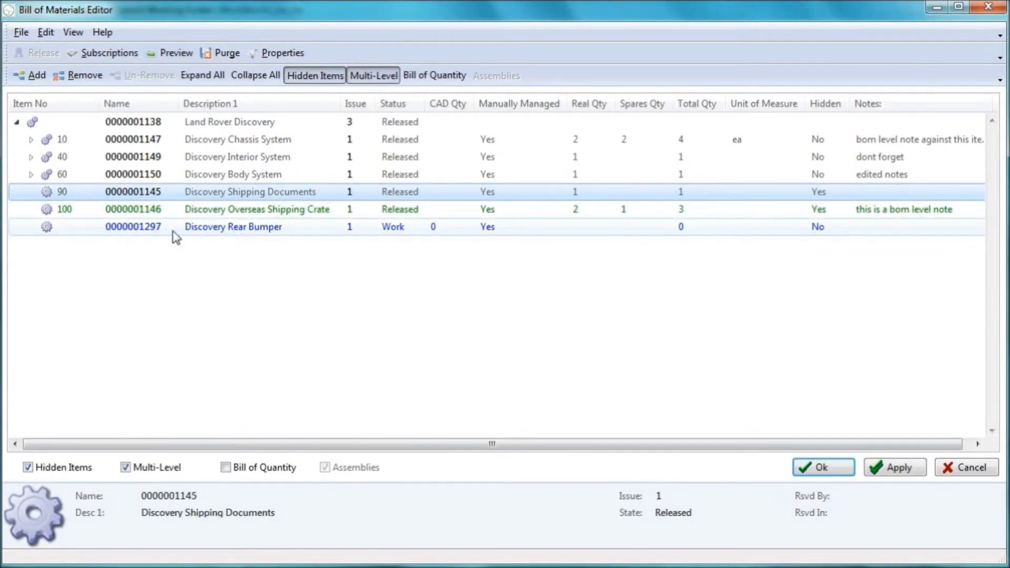
click(264, 228)
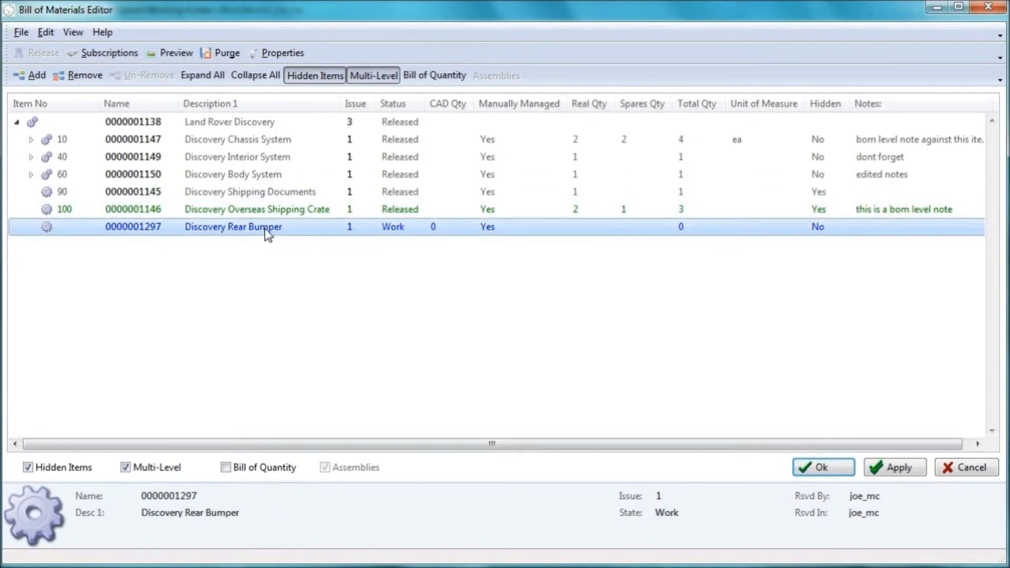
click(264, 210)
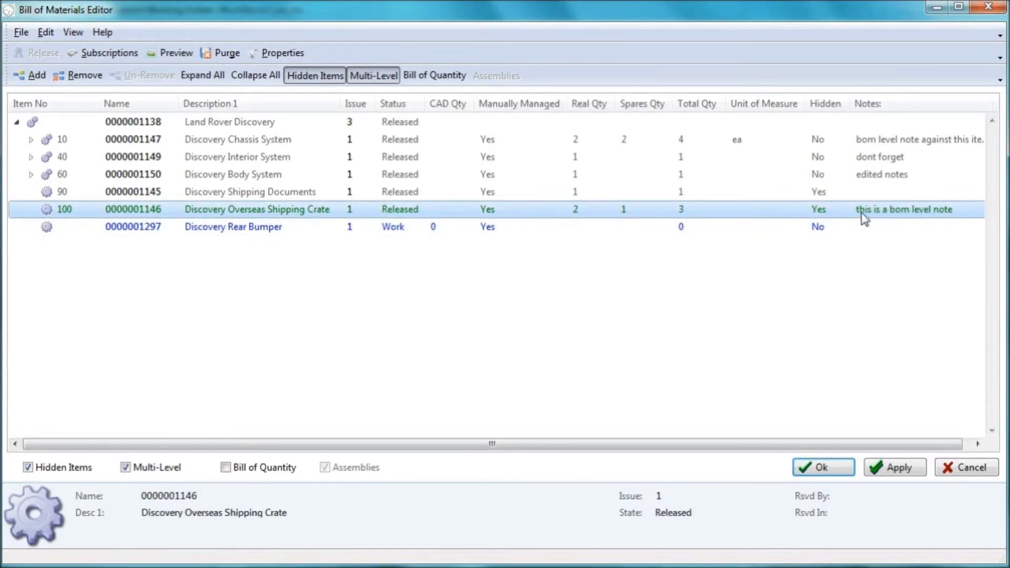
click(230, 332)
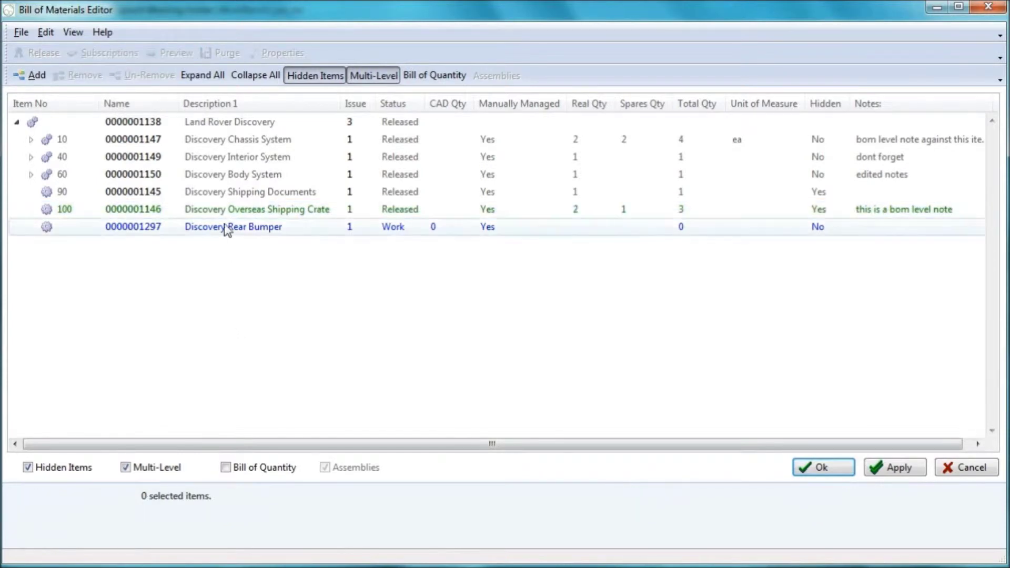
click(223, 194)
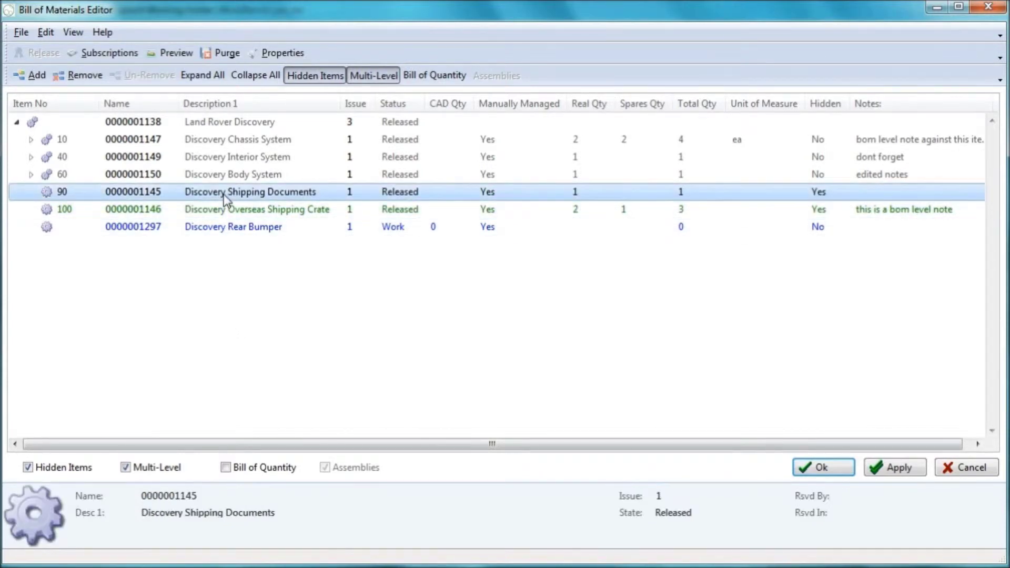
click(86, 78)
click(228, 350)
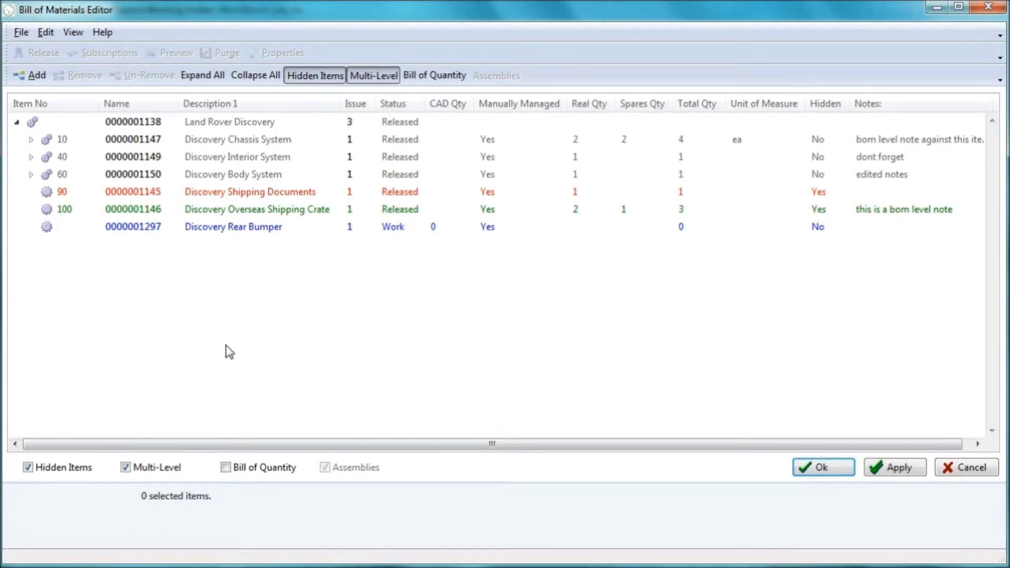
click(229, 192)
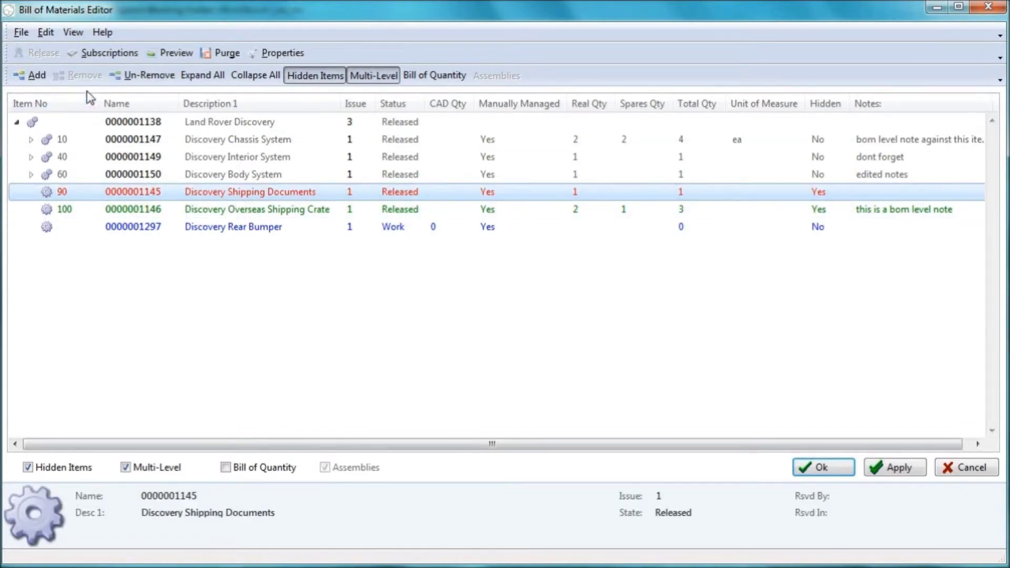
click(143, 76)
click(277, 358)
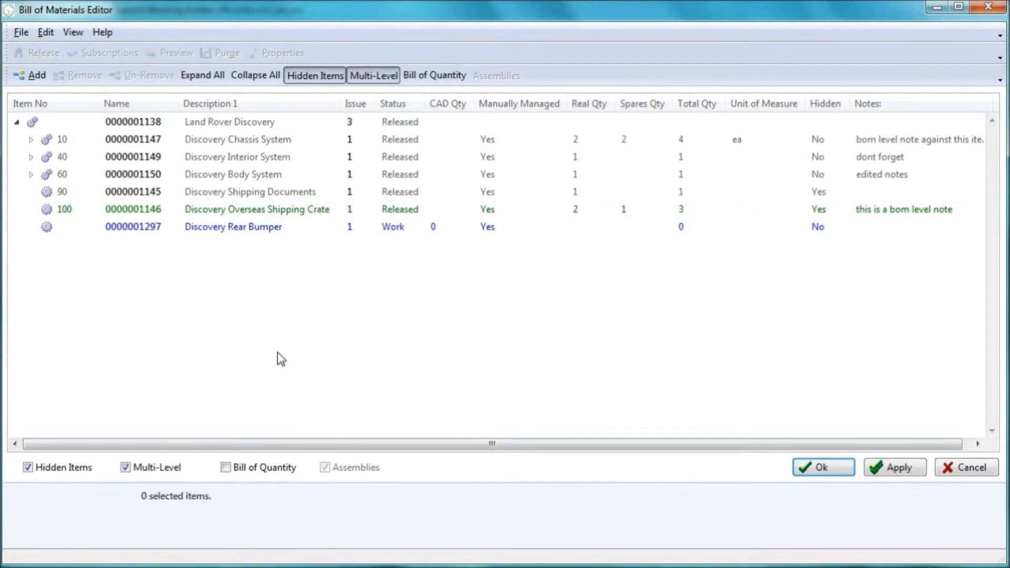
Apply the bill of materials changes and close the editor
click(234, 232)
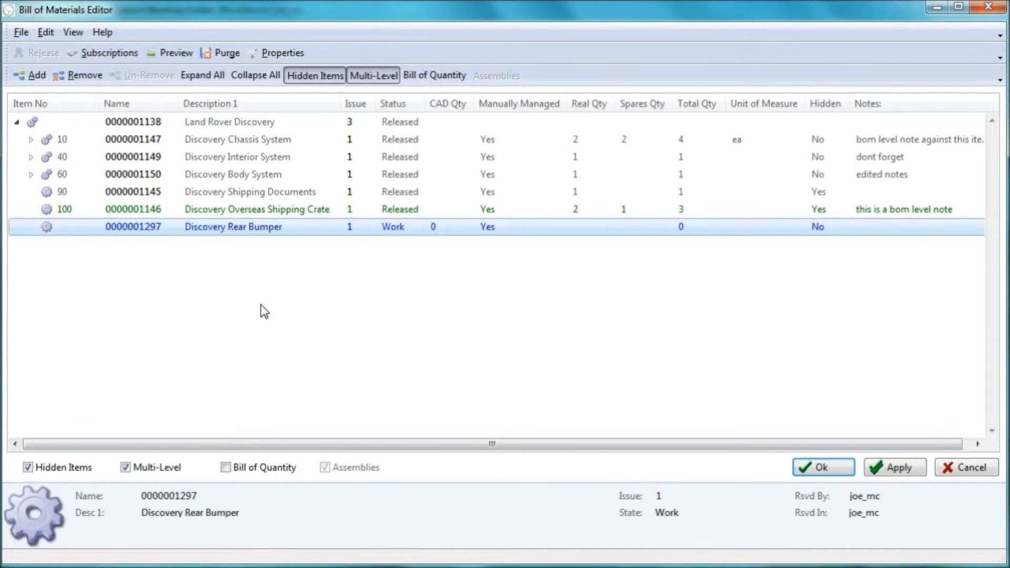
click(885, 469)
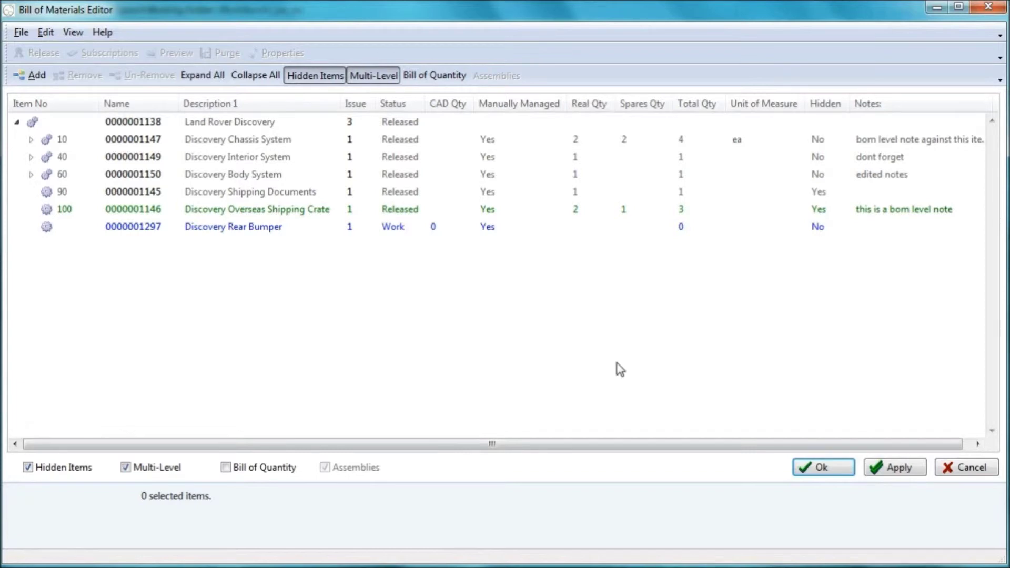
key(Return)
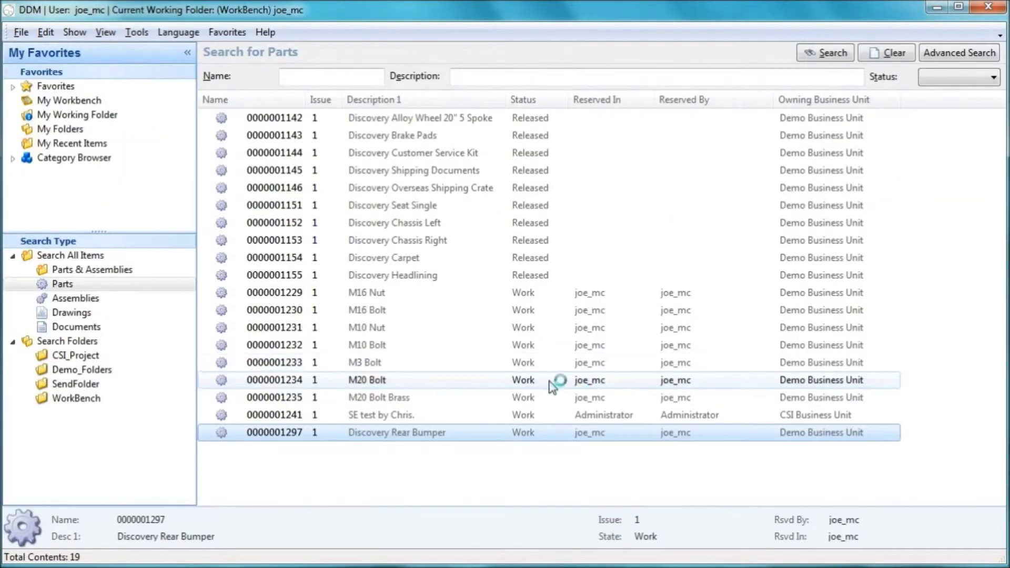
Create assembly 'Bolts KIT for Discovery' in Demo Business Unit with category 'demo data can be deleted'
click(76, 298)
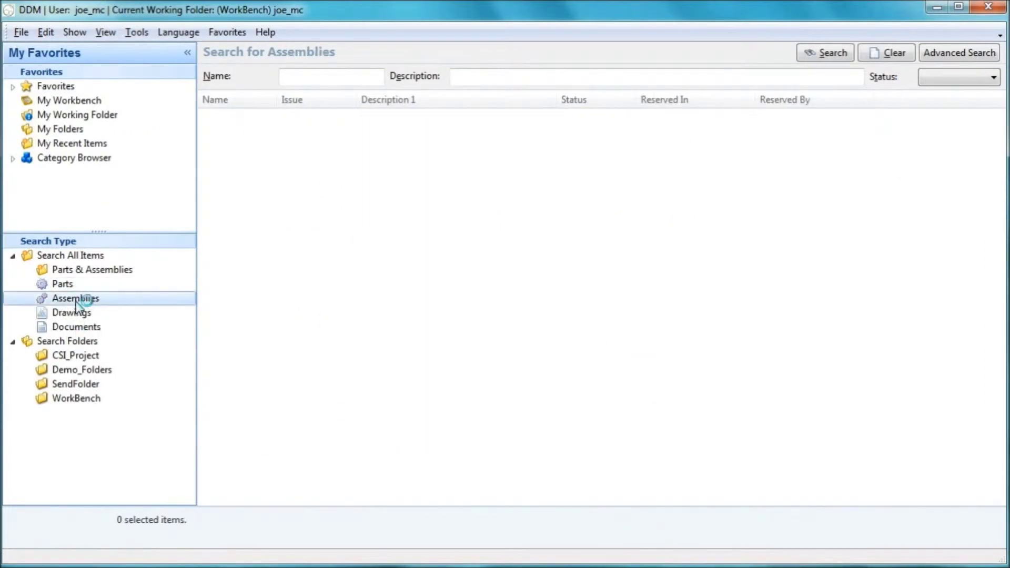
right_click(79, 301)
click(119, 310)
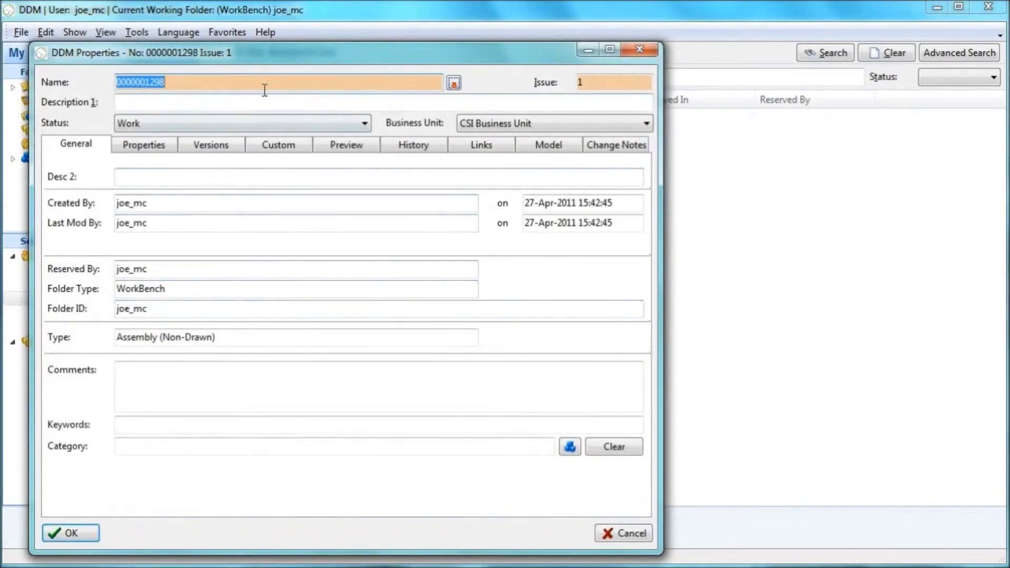
click(140, 102)
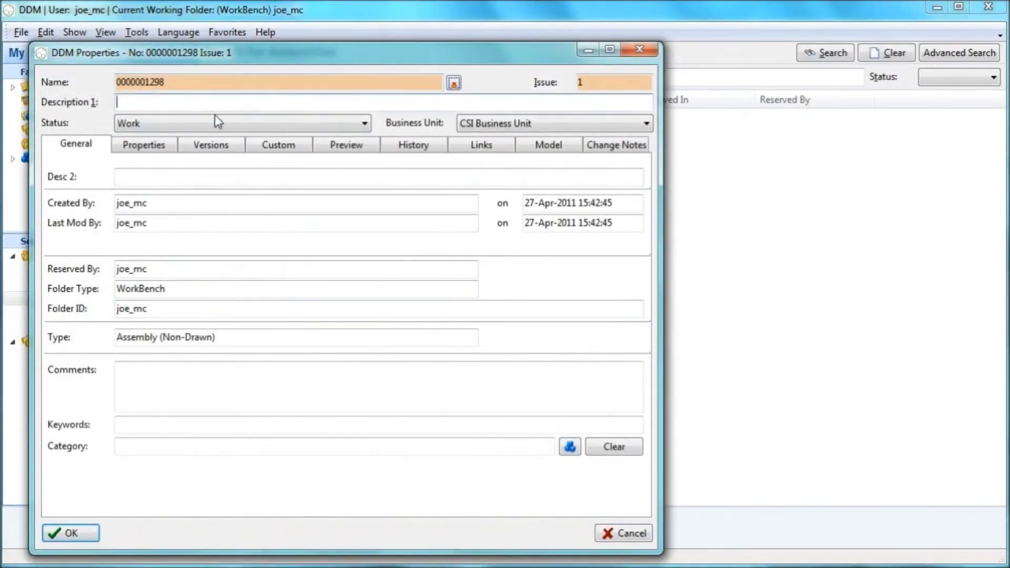
text(Bolts KIT)
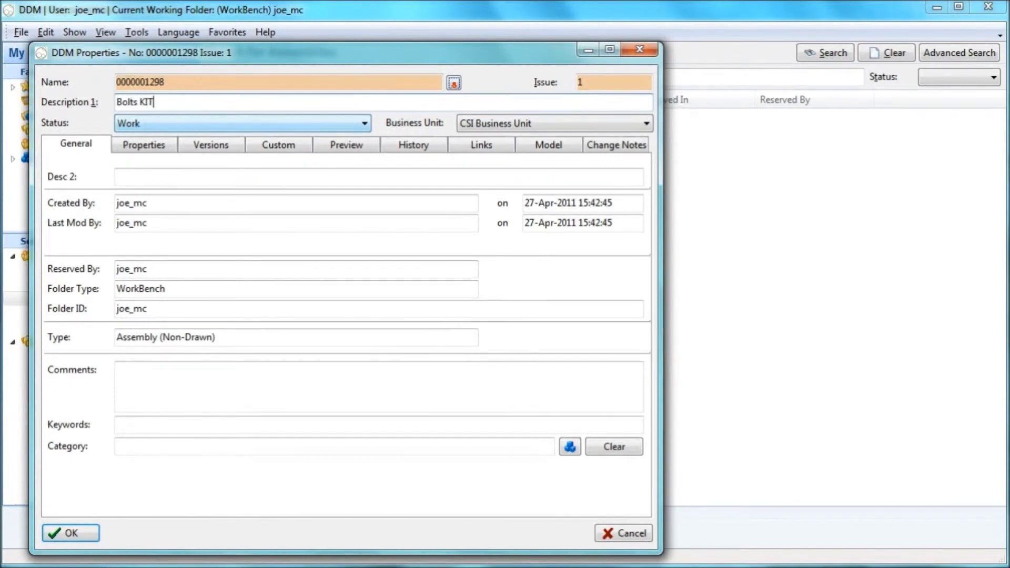
text( for Discovery)
click(481, 127)
click(481, 163)
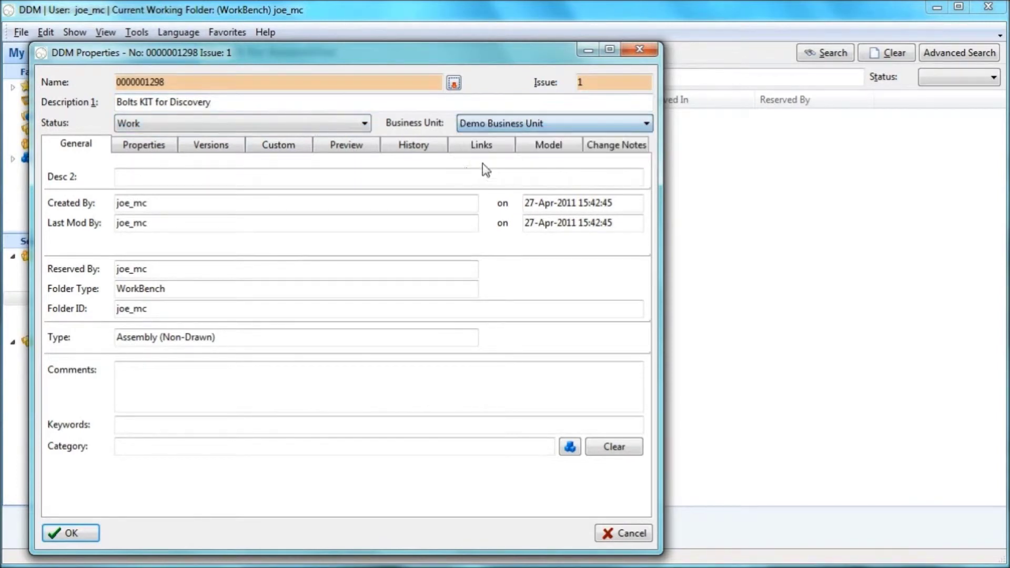
click(569, 447)
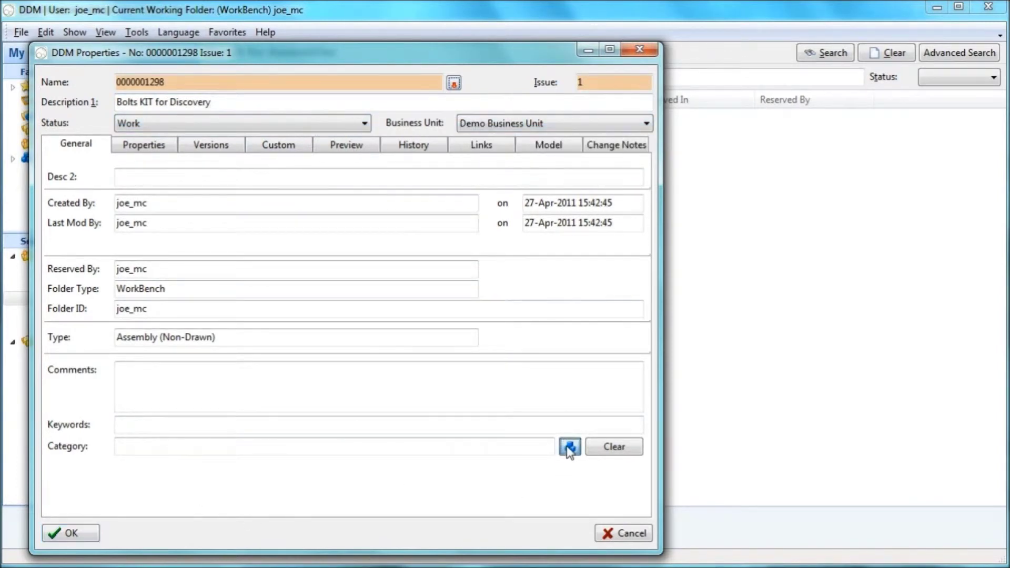
click(385, 153)
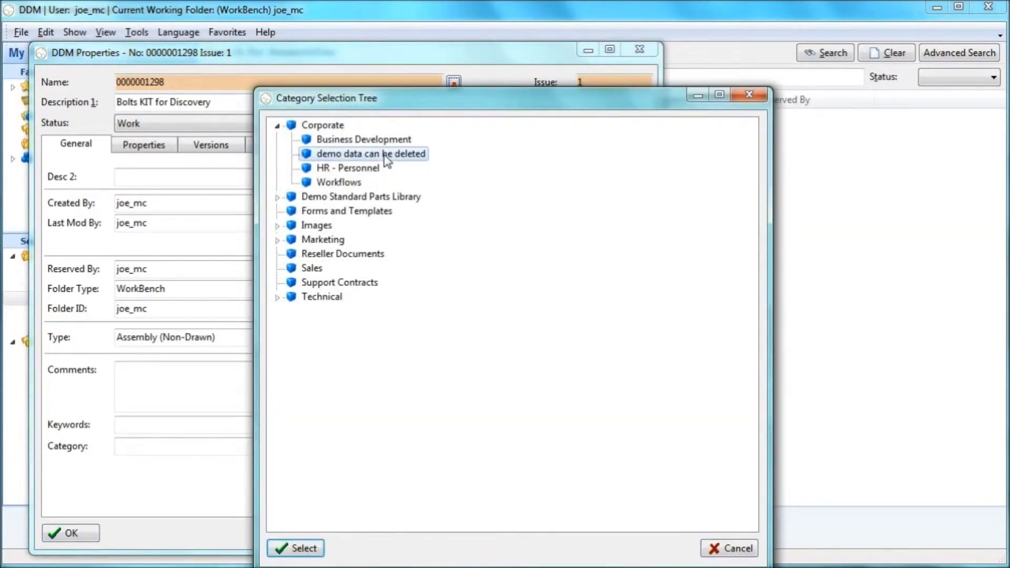
click(292, 548)
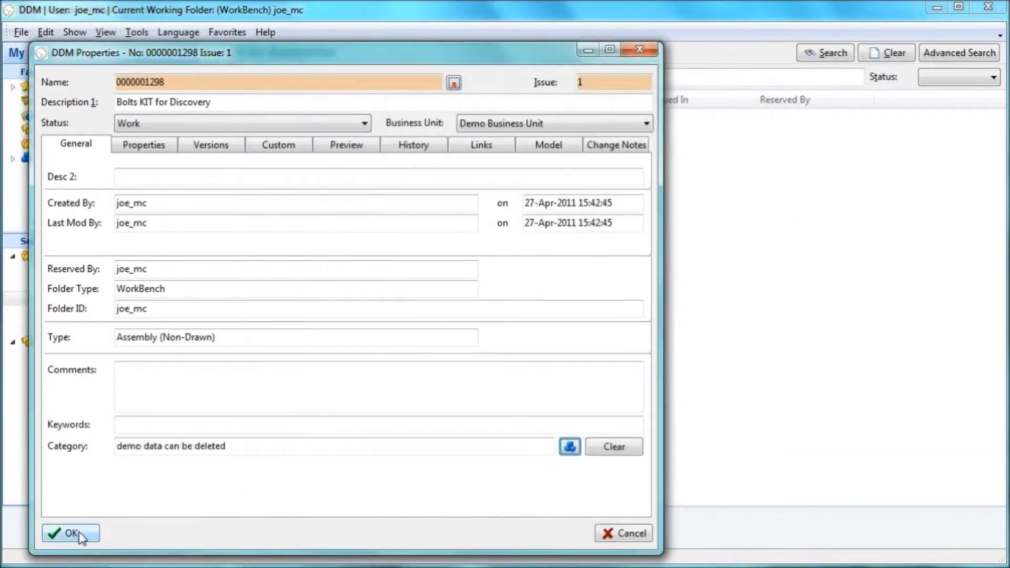
click(79, 533)
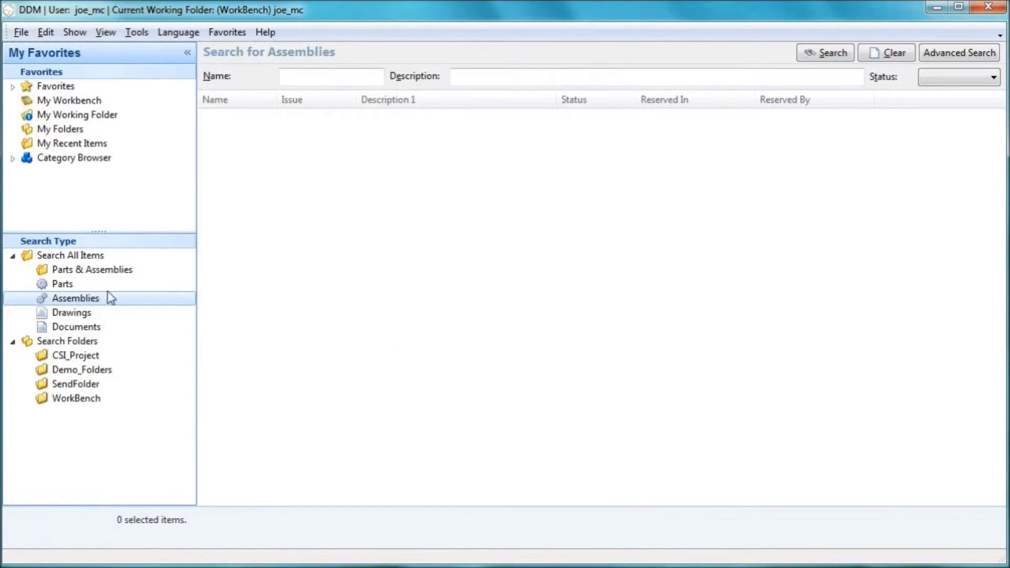
Open the bill of materials for the Bolts KIT for Discovery assembly
click(831, 54)
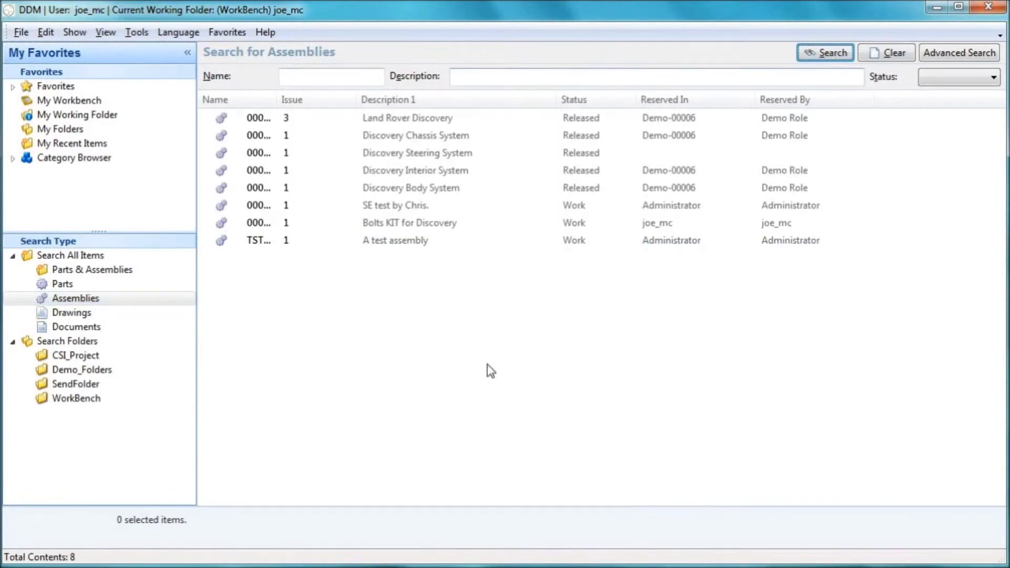
click(397, 226)
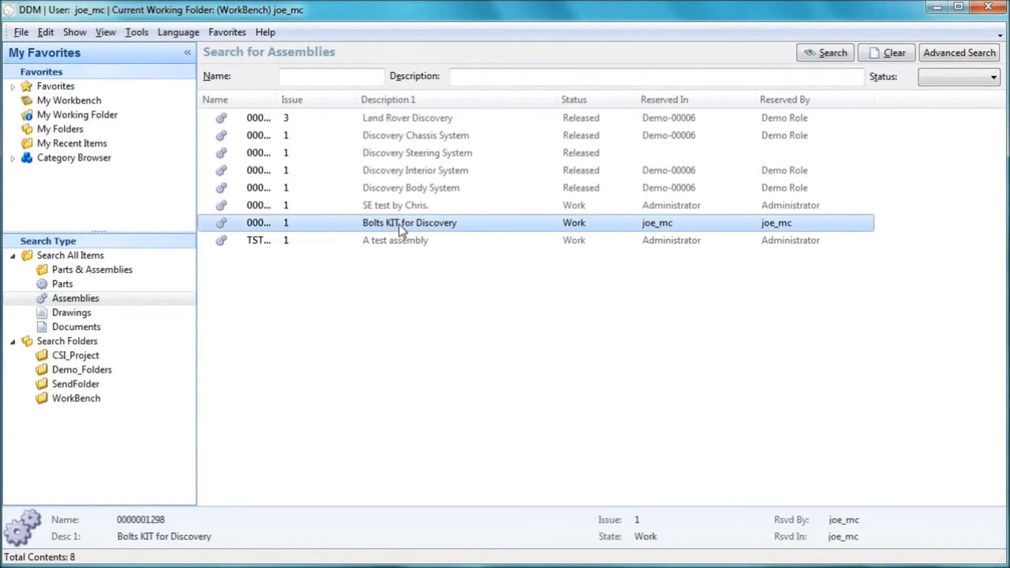
drag(277, 100, 333, 99)
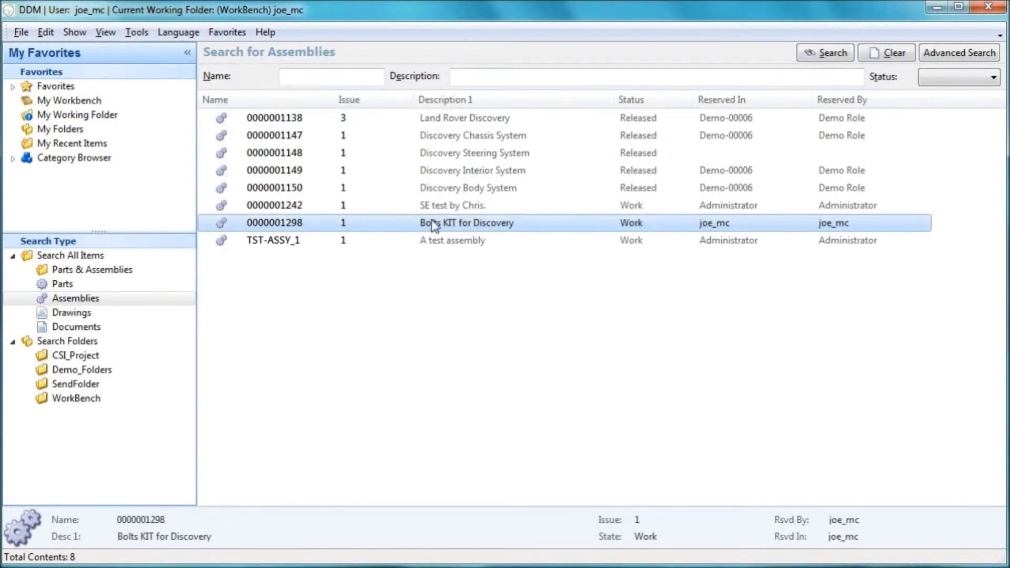
right_click(454, 223)
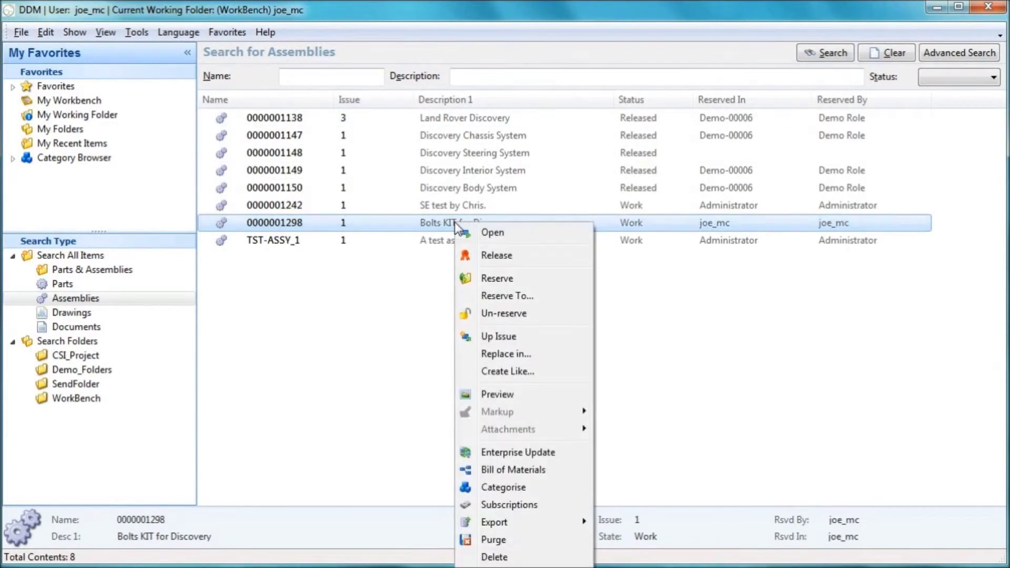
click(523, 472)
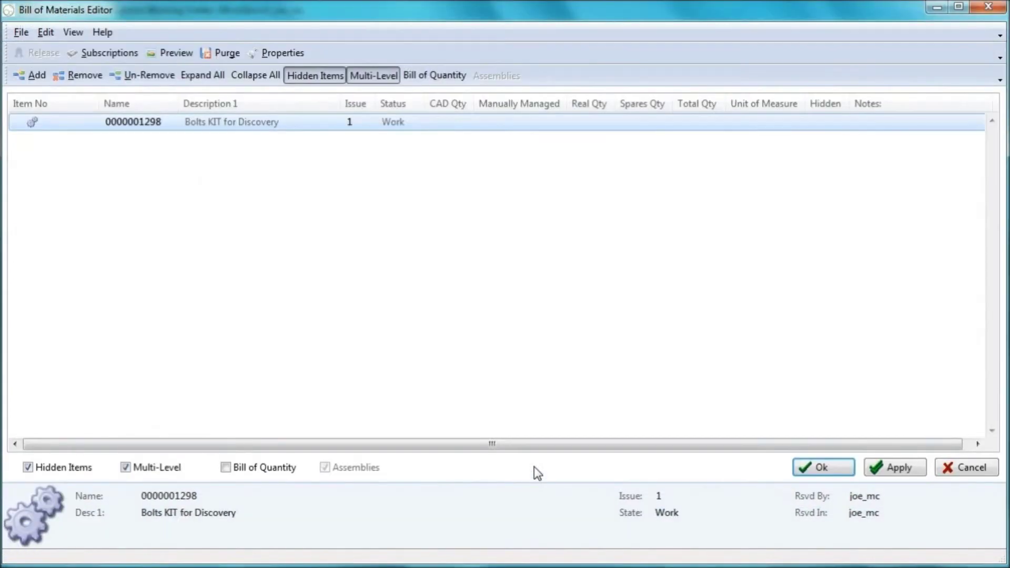
click(437, 247)
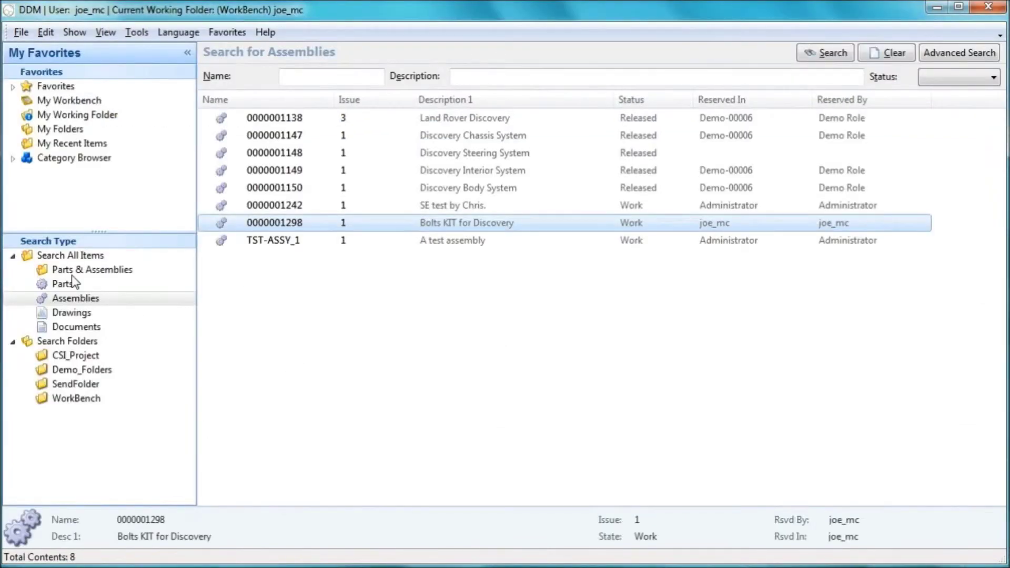
List all parts and drag the M16 Nut, M16 Bolt, M10 Nut and M10 Bolt into the kit BOM
click(63, 286)
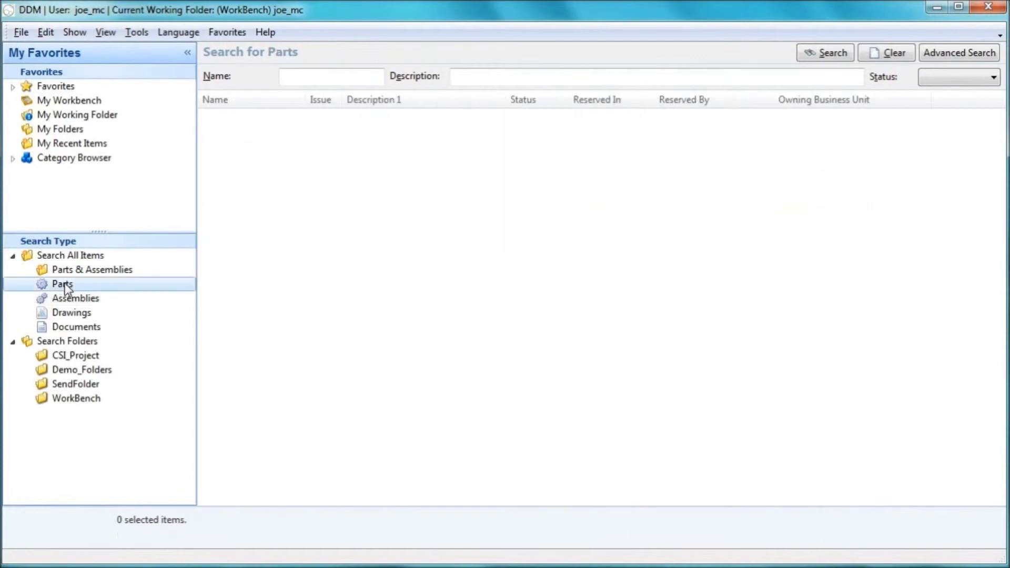
click(834, 55)
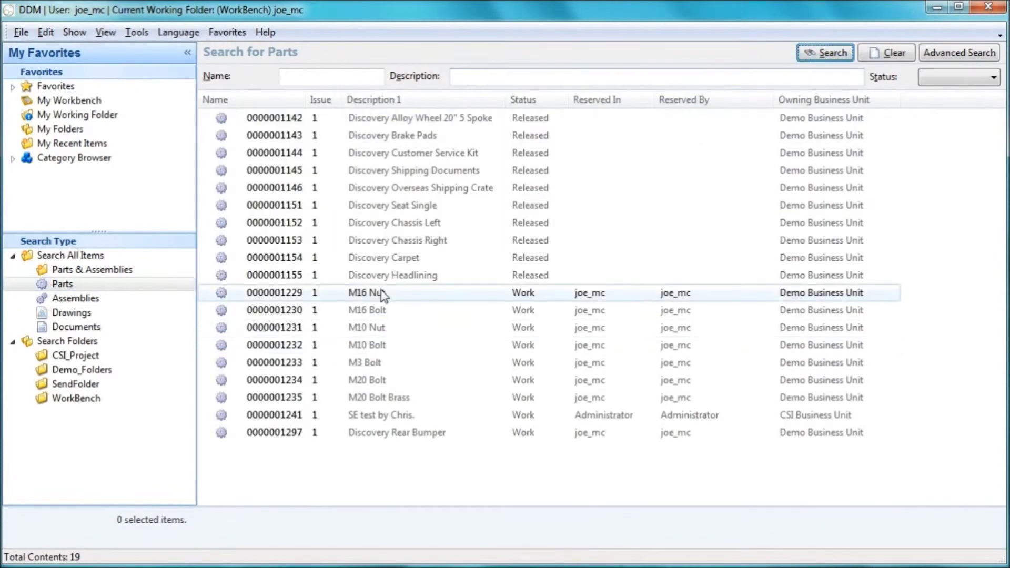
click(287, 296)
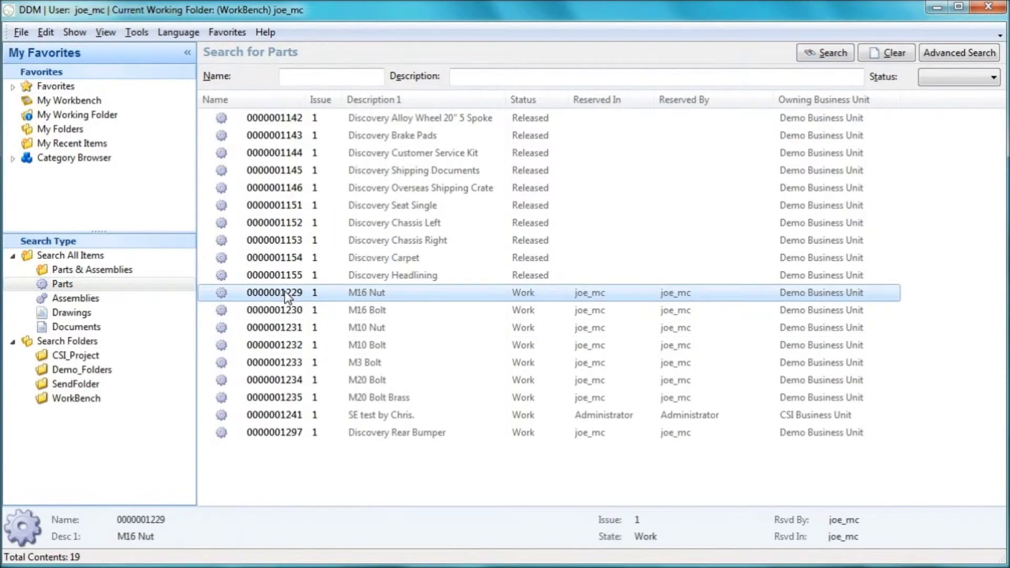
drag(285, 291, 354, 457)
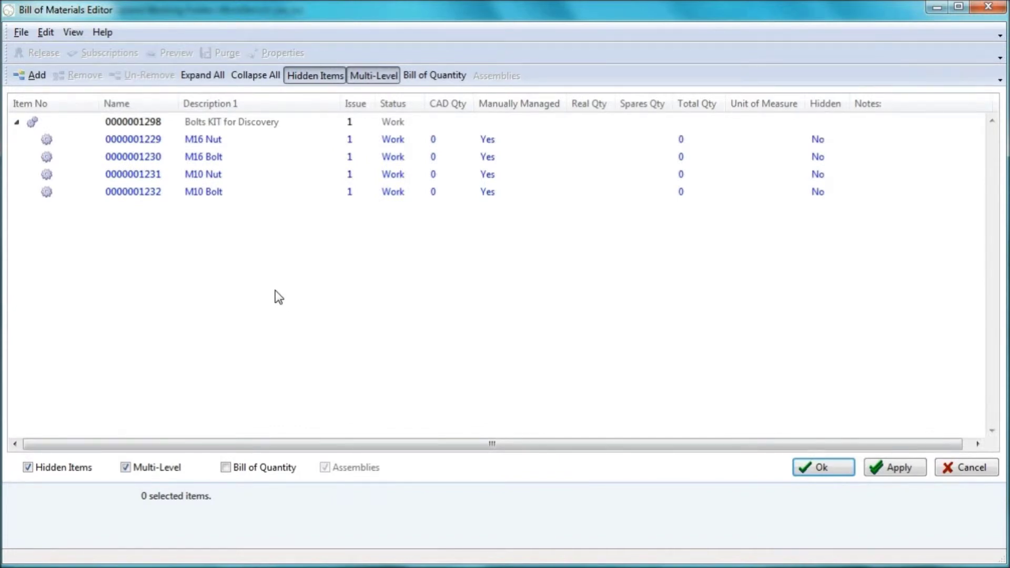
Set the real quantity to 12 for both the M16 Nut and the M16 Bolt
click(590, 139)
click(589, 141)
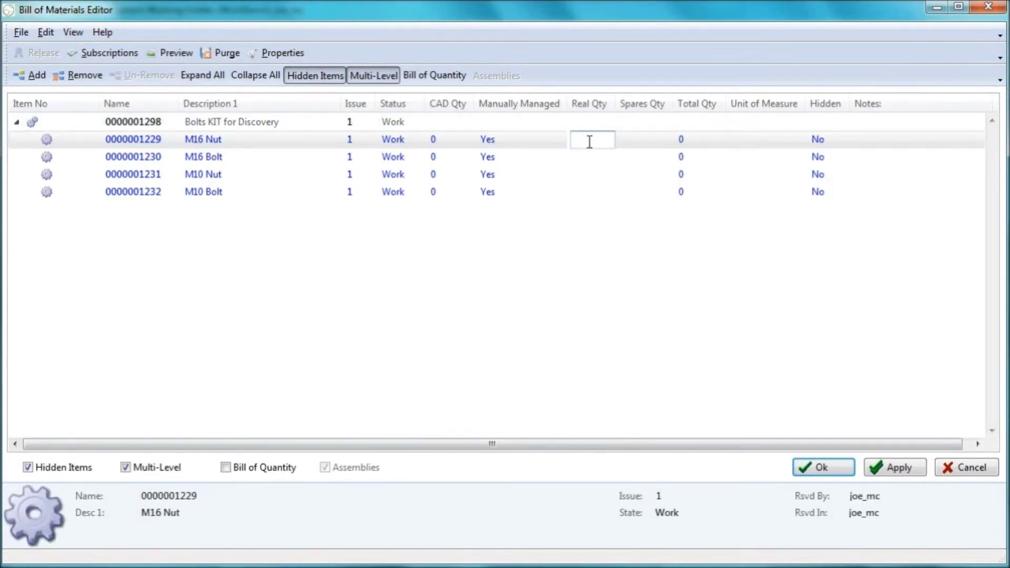
text(12)
key(Return)
click(592, 158)
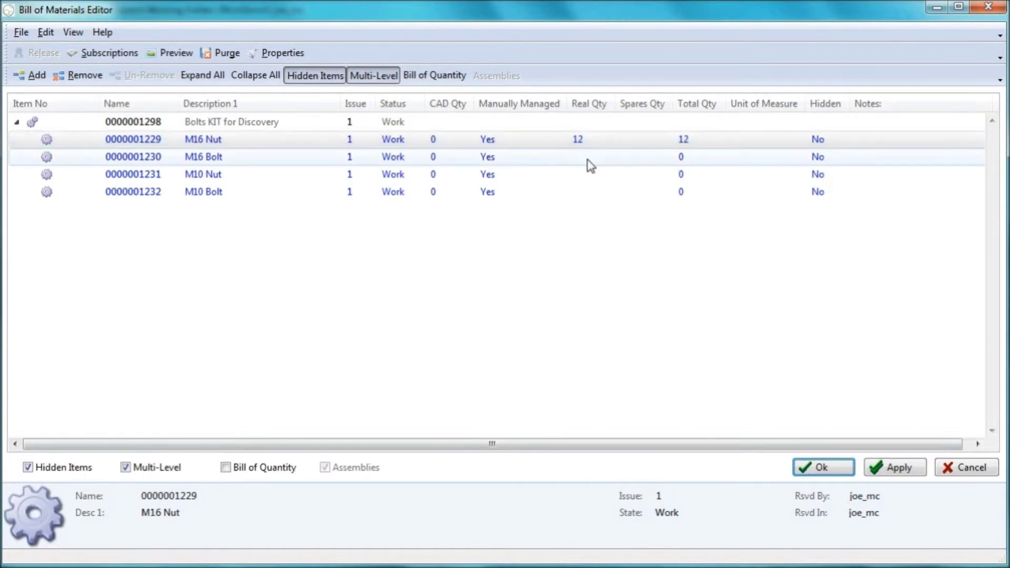
click(586, 160)
text(12)
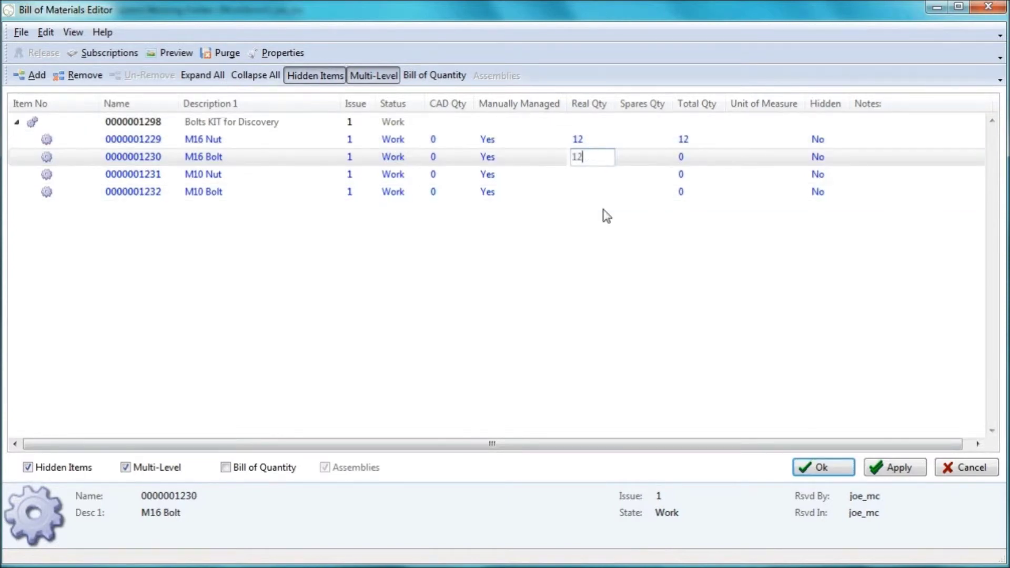
key(Return)
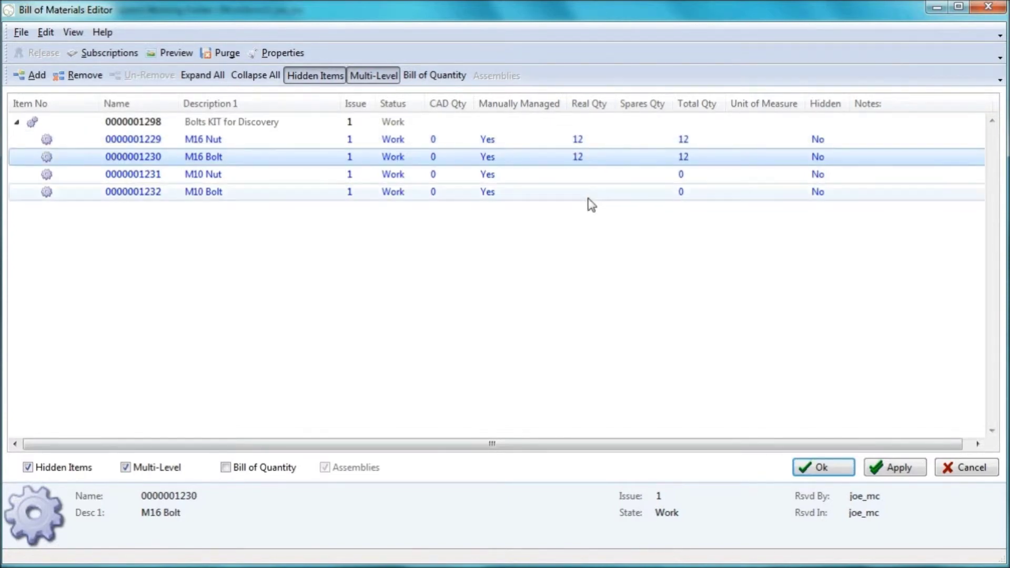
Set the real quantity to 4 for both the M10 Nut and the M10 Bolt
click(581, 179)
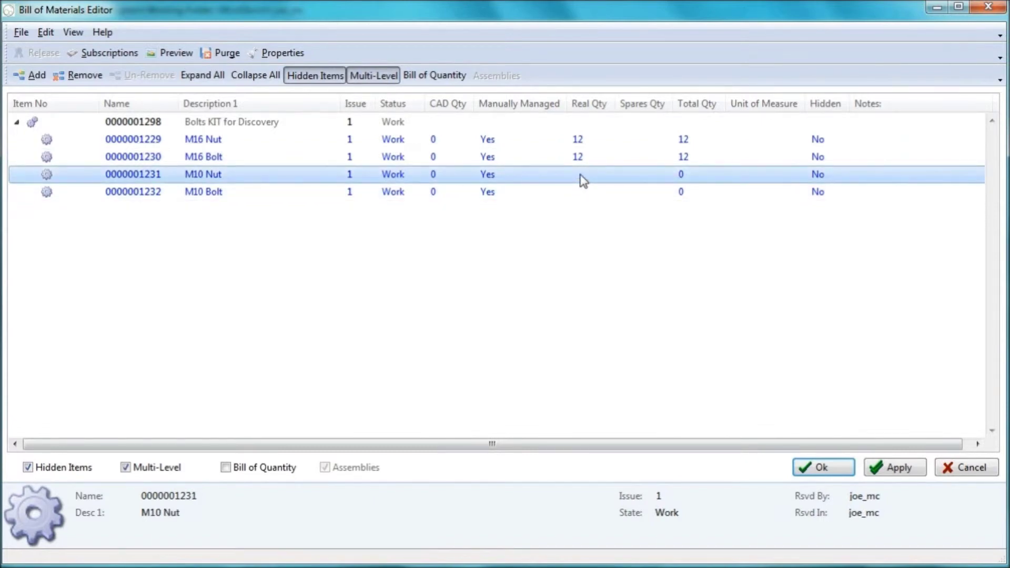
click(582, 176)
text(4)
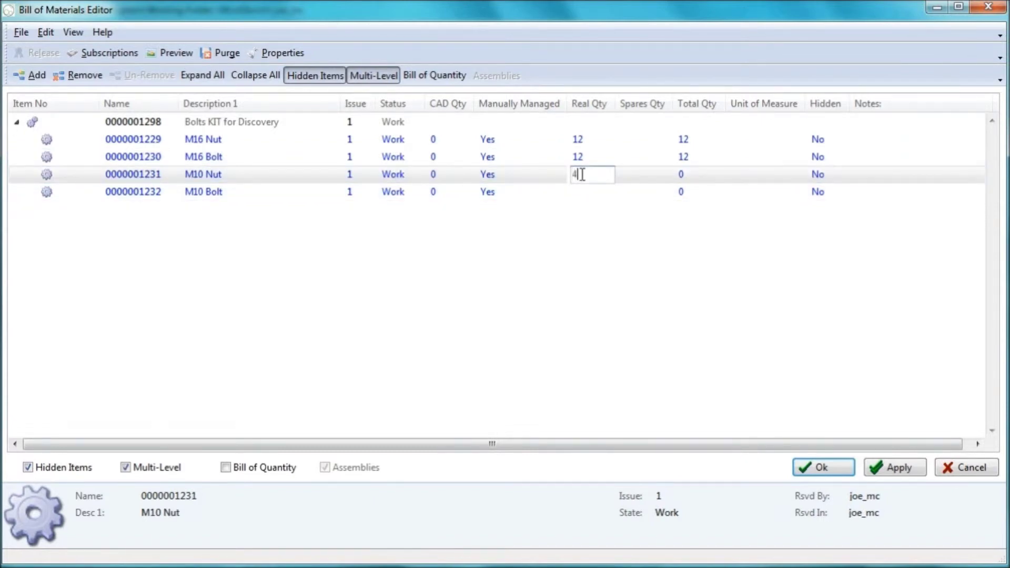
key(Return)
click(586, 194)
click(589, 198)
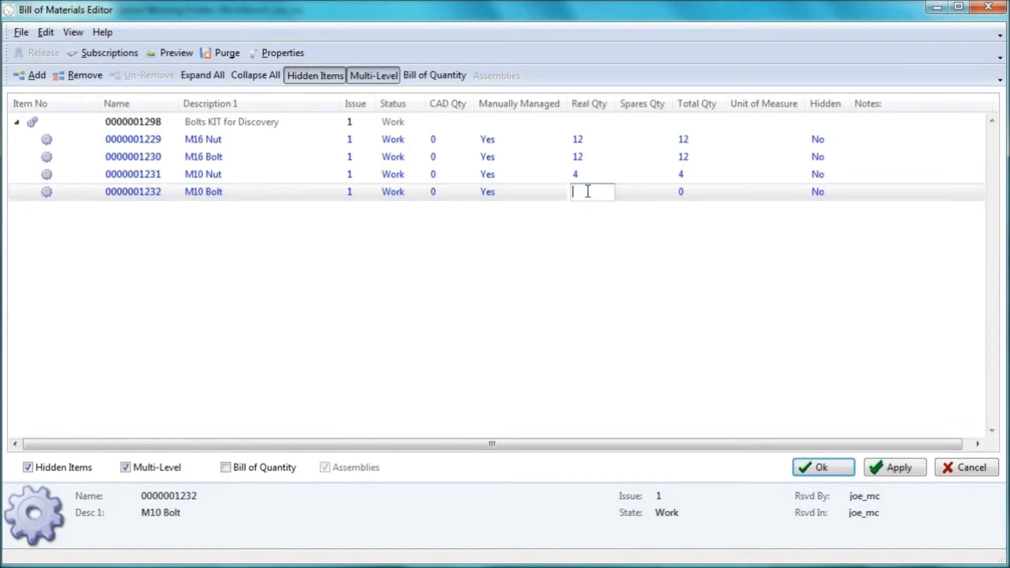
text(4)
key(Return)
click(584, 273)
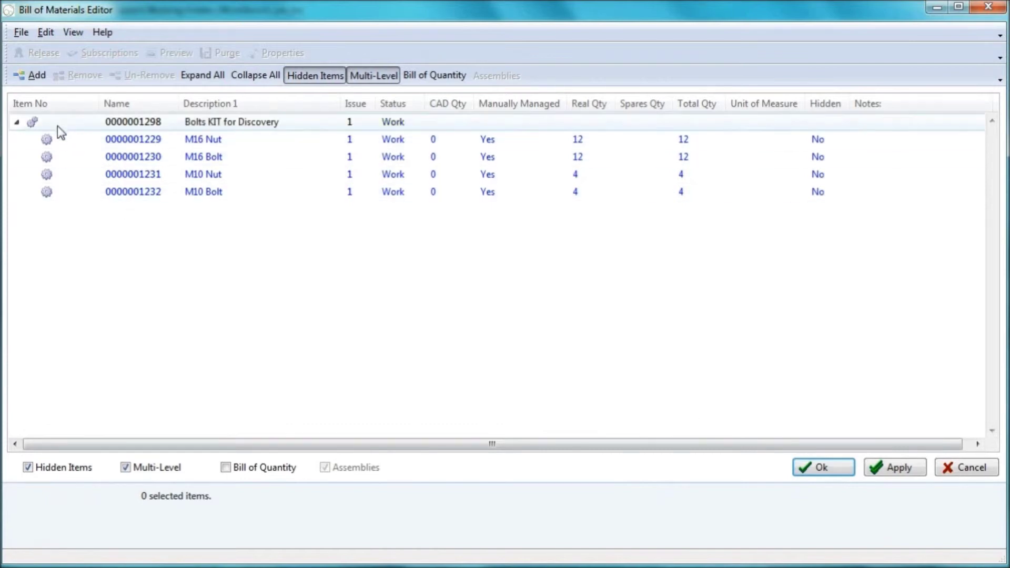
Close the kit BOM and drag Bolts KIT for Discovery from My Recent Items toward the Land Rover BOM editor
click(841, 470)
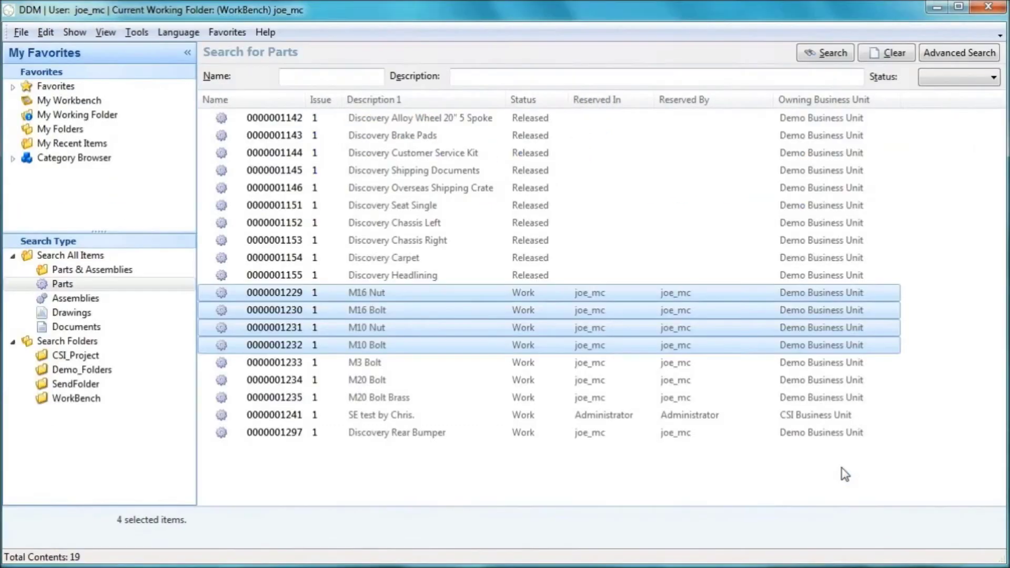
click(373, 478)
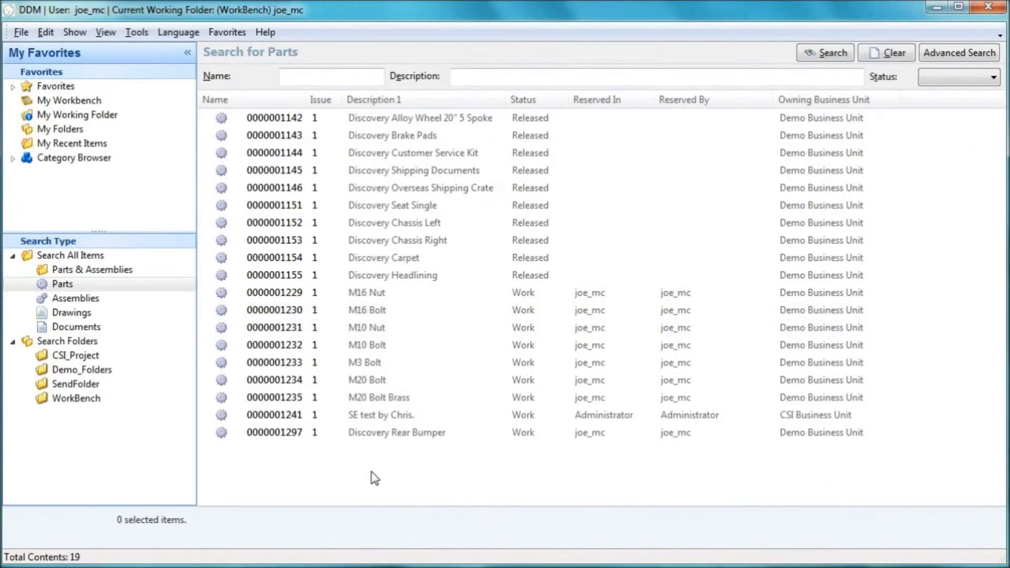
click(75, 297)
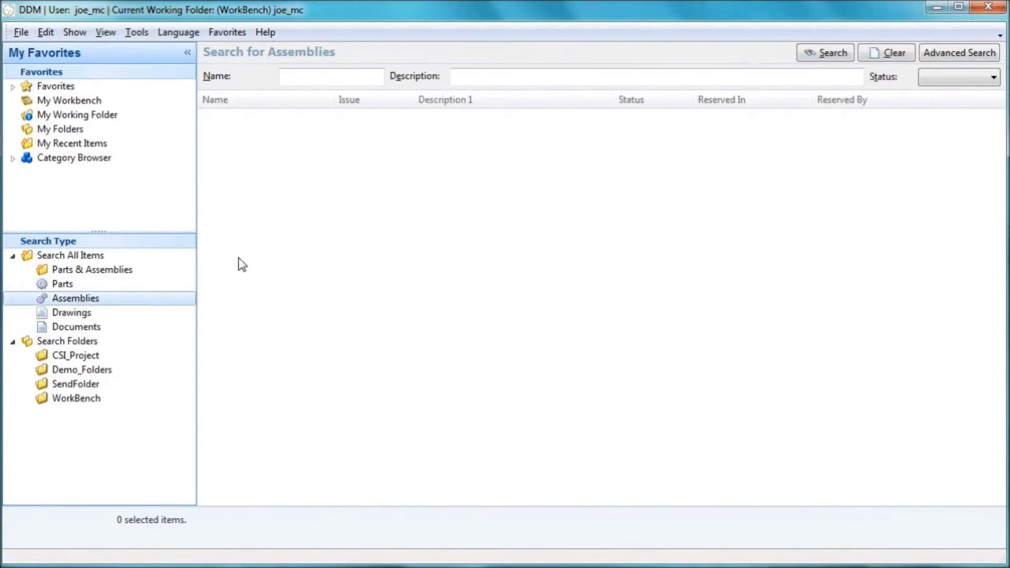
click(65, 145)
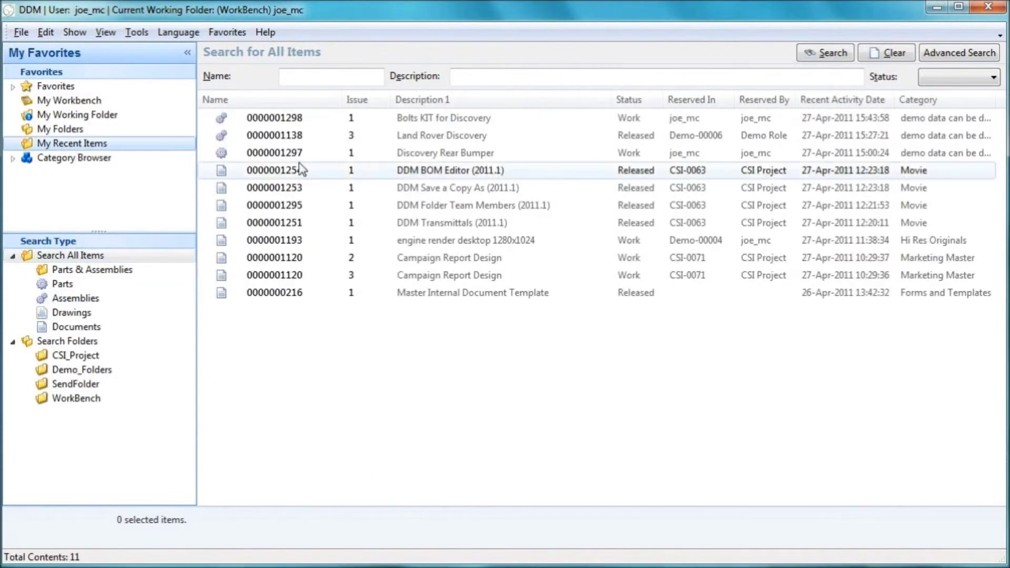
click(443, 121)
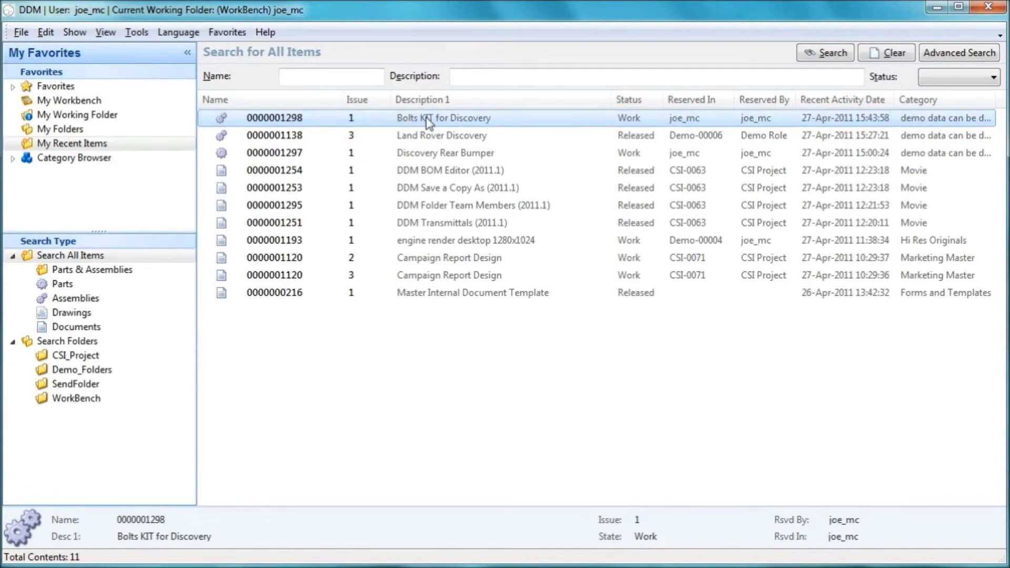
drag(429, 122, 436, 173)
key(alt+Tab)
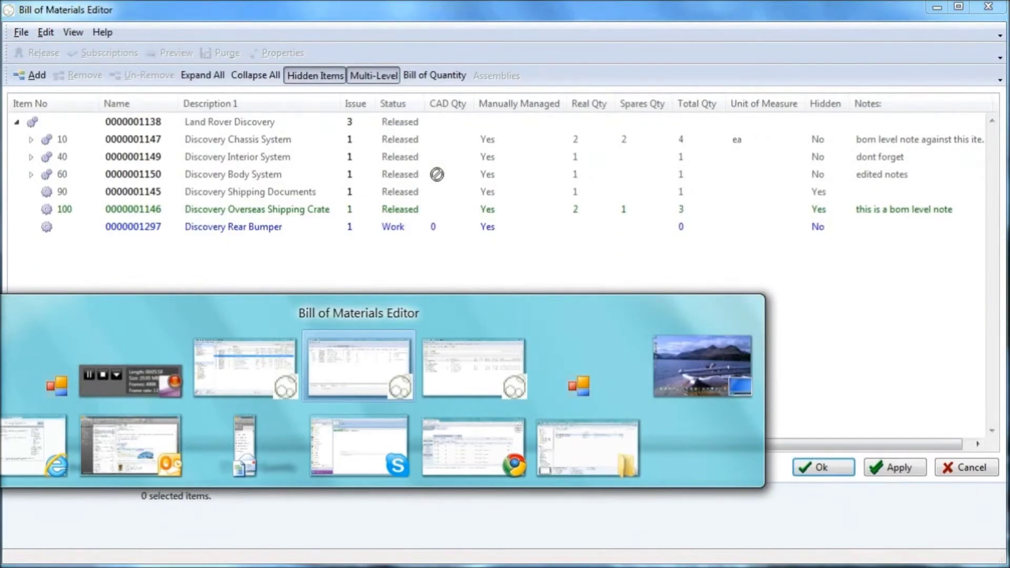
Drop the Bolts KIT into the Land Rover Discovery BOM and give it a real quantity of 1
drag(437, 173, 434, 288)
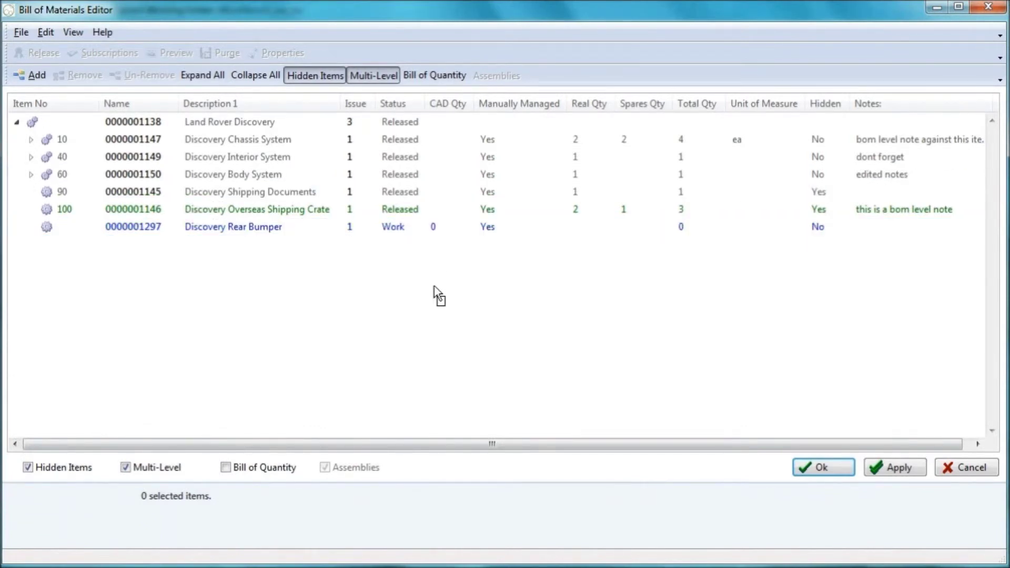
drag(433, 286, 308, 295)
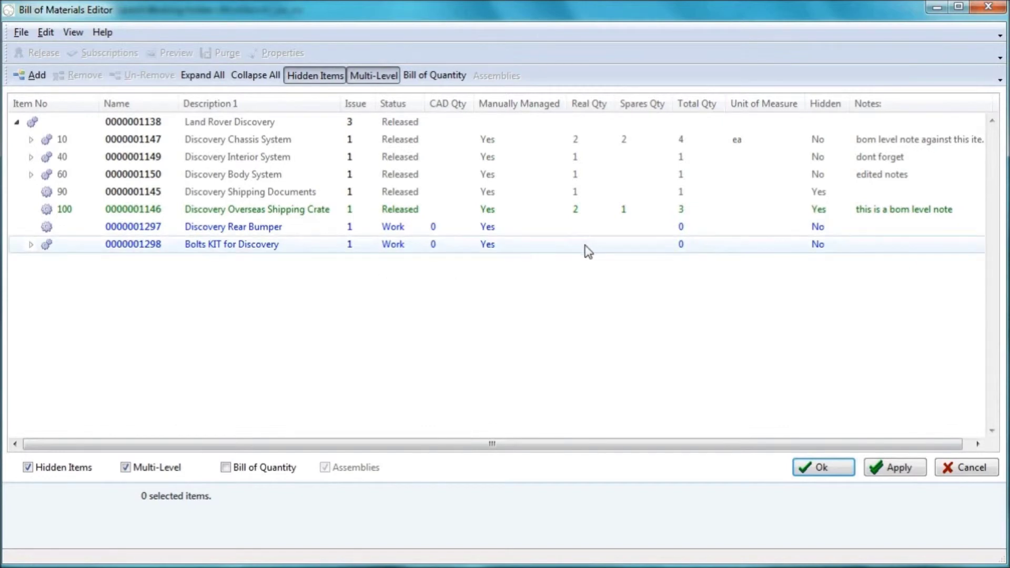
double_click(585, 249)
click(585, 245)
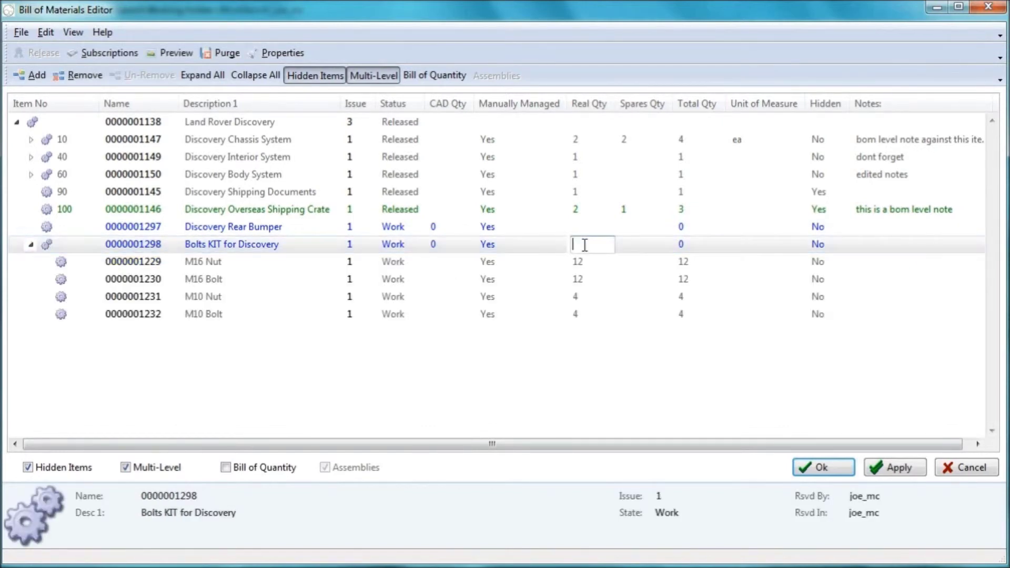
text(1)
key(Return)
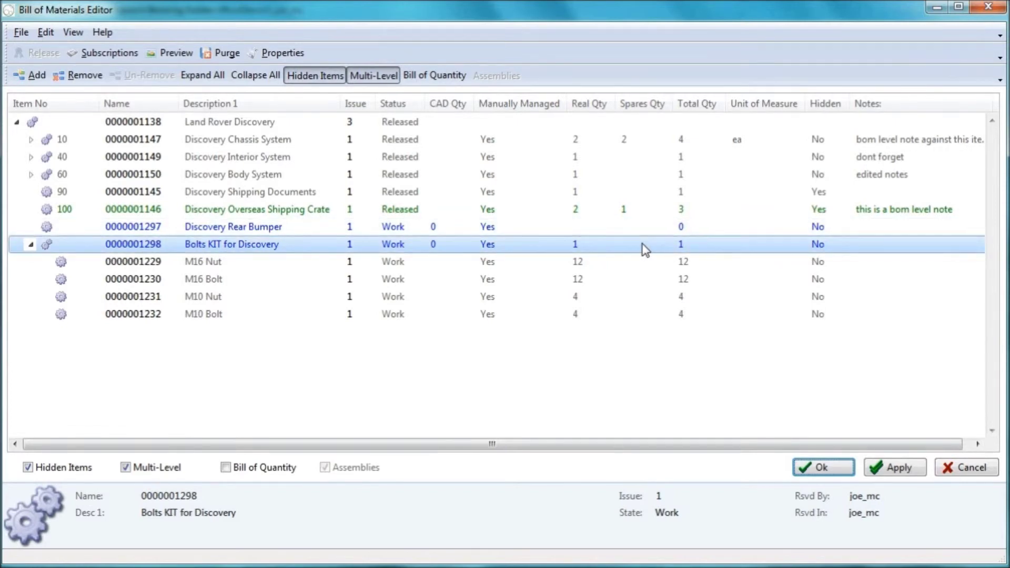
Expand and collapse the Bolts KIT row to check its parts, then apply the BOM changes
click(31, 244)
click(342, 381)
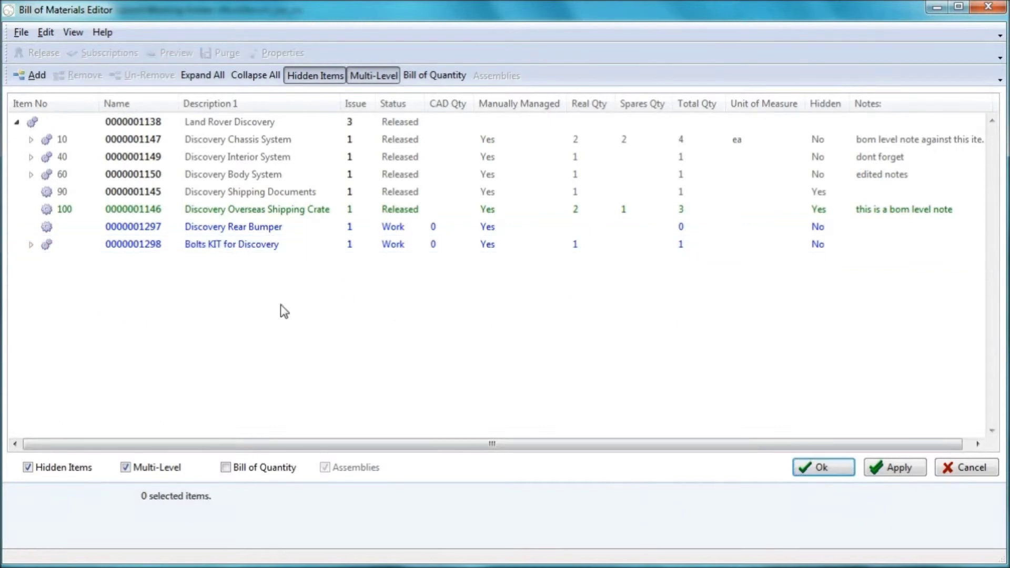
click(279, 227)
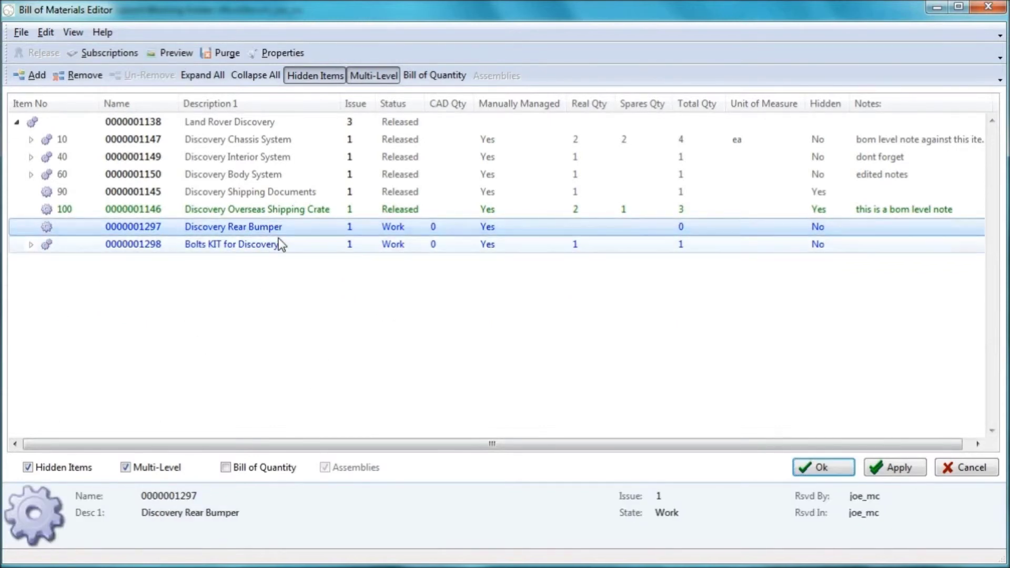
click(271, 246)
click(30, 245)
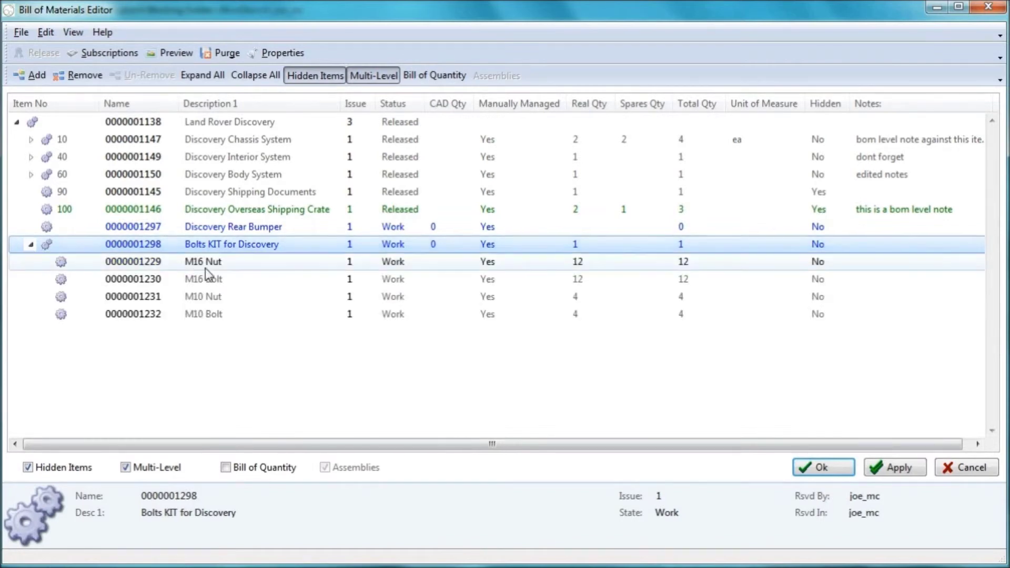
click(30, 244)
click(264, 324)
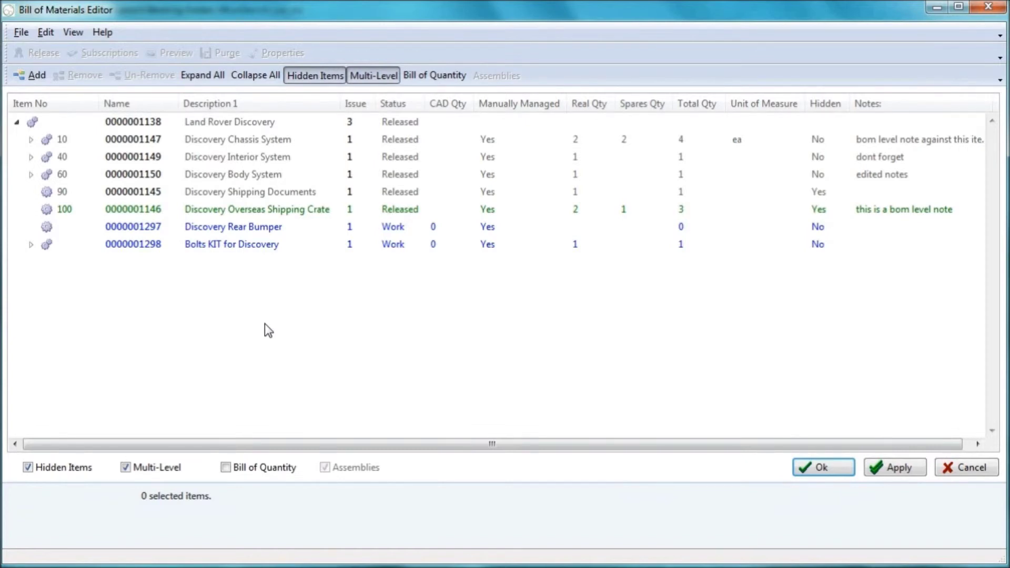
click(906, 470)
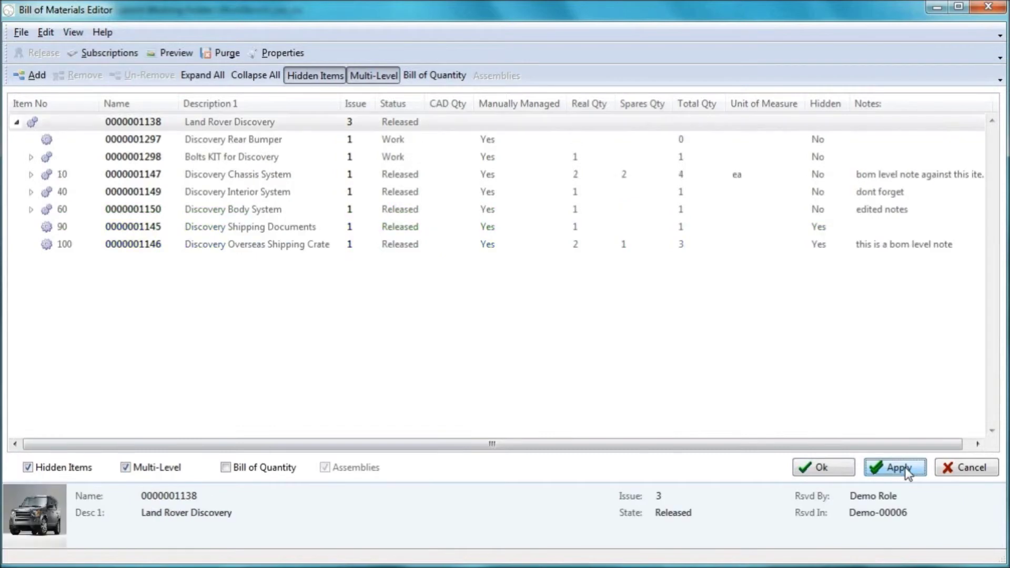
Expand the Bolts KIT and all assembly levels, then switch to the flat bill of quantities
click(442, 302)
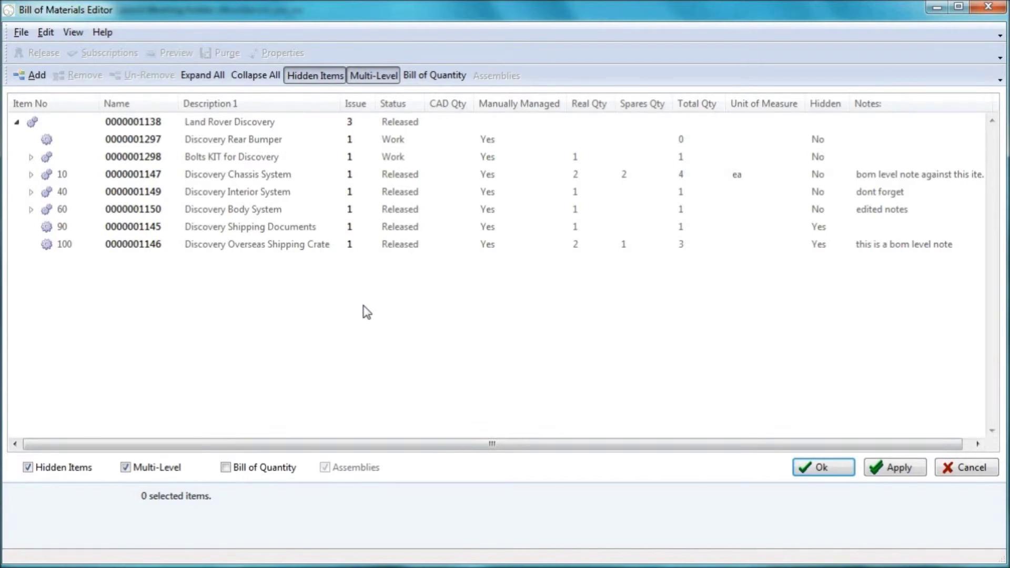
click(30, 158)
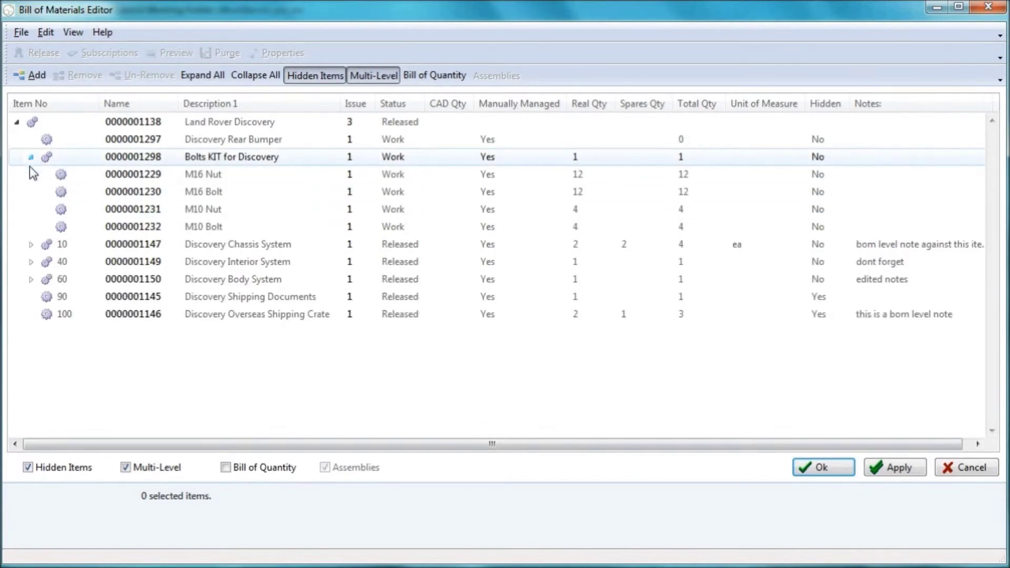
click(201, 77)
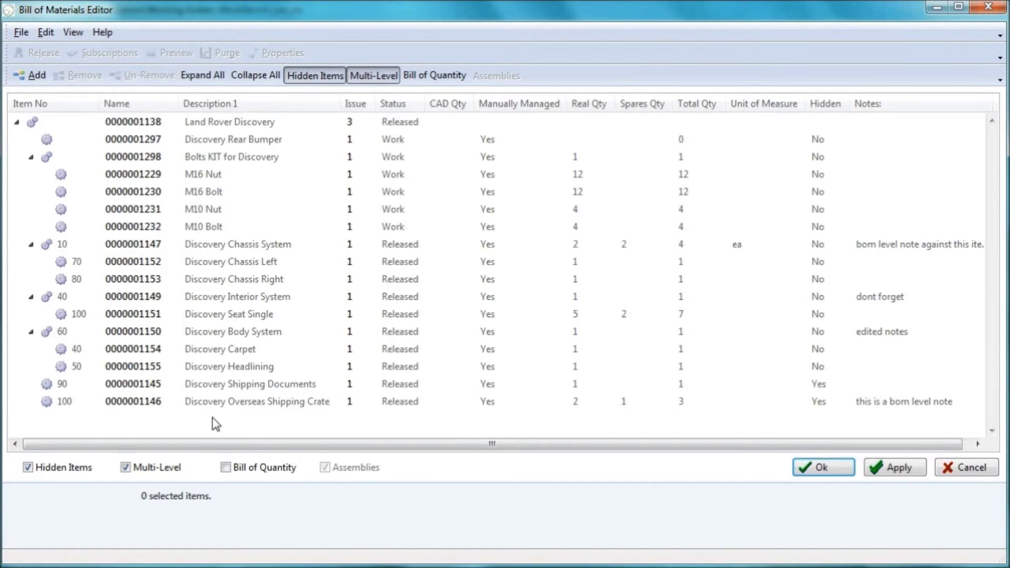
click(225, 468)
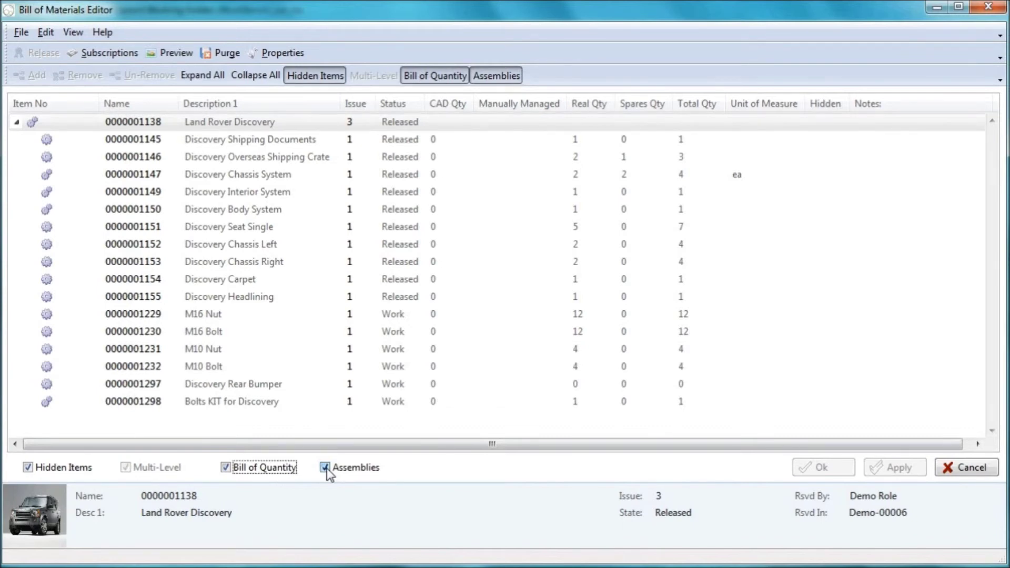
Exclude assemblies from the quantity list to compare, then include them again
click(326, 469)
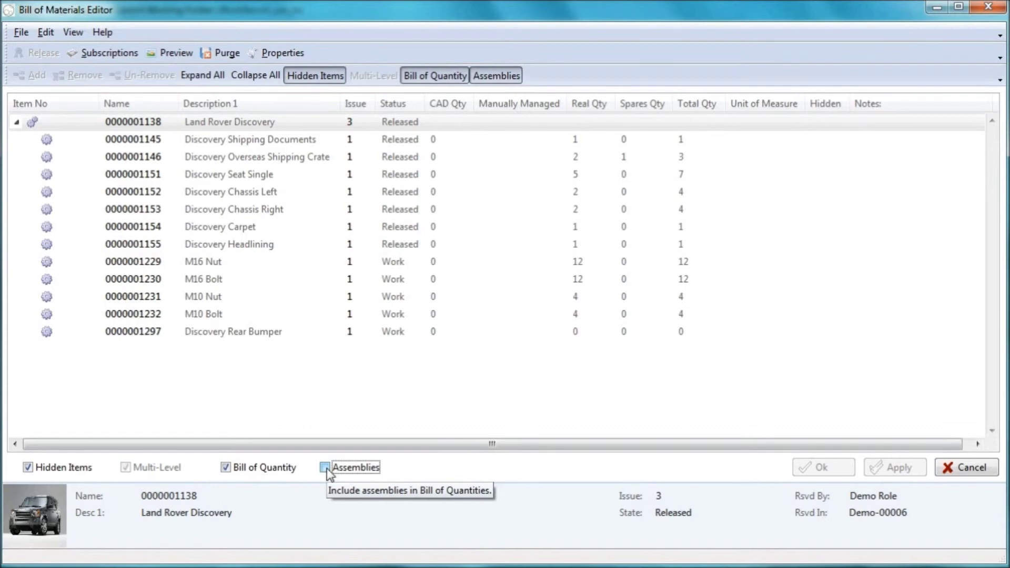
click(325, 467)
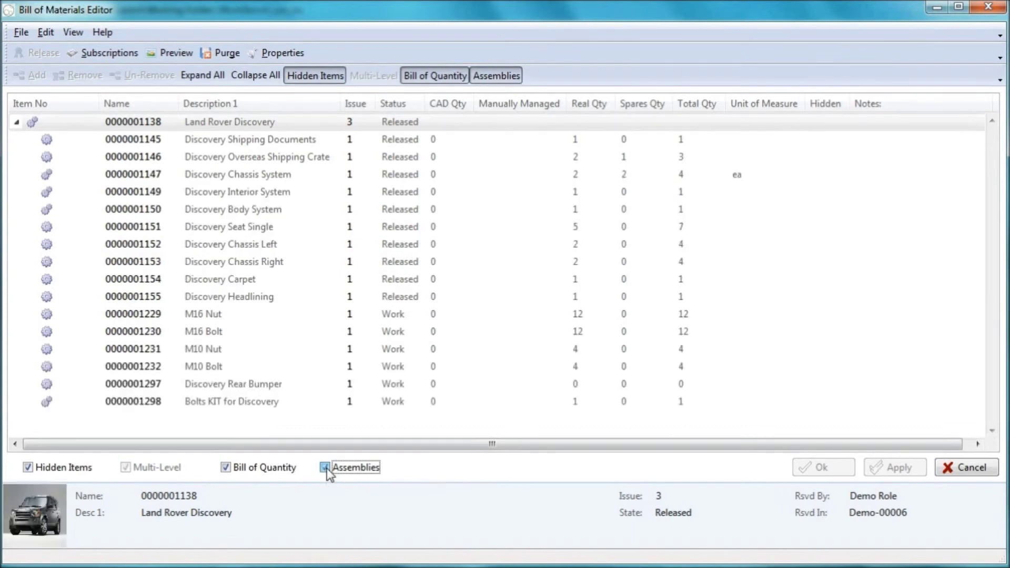
Turn off Bill of Quantity, then toggle Multi-Level off and back on
click(226, 467)
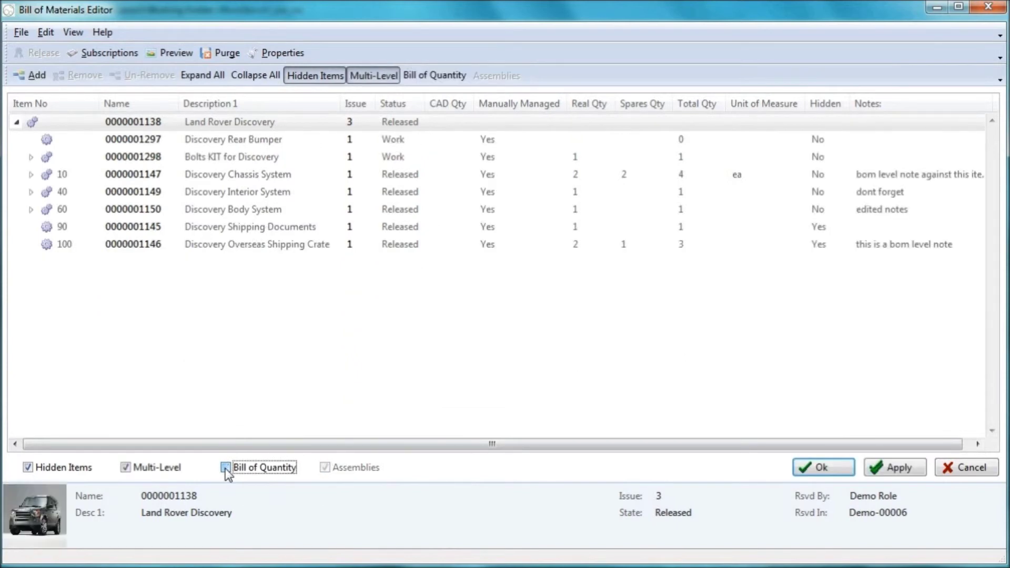
click(126, 468)
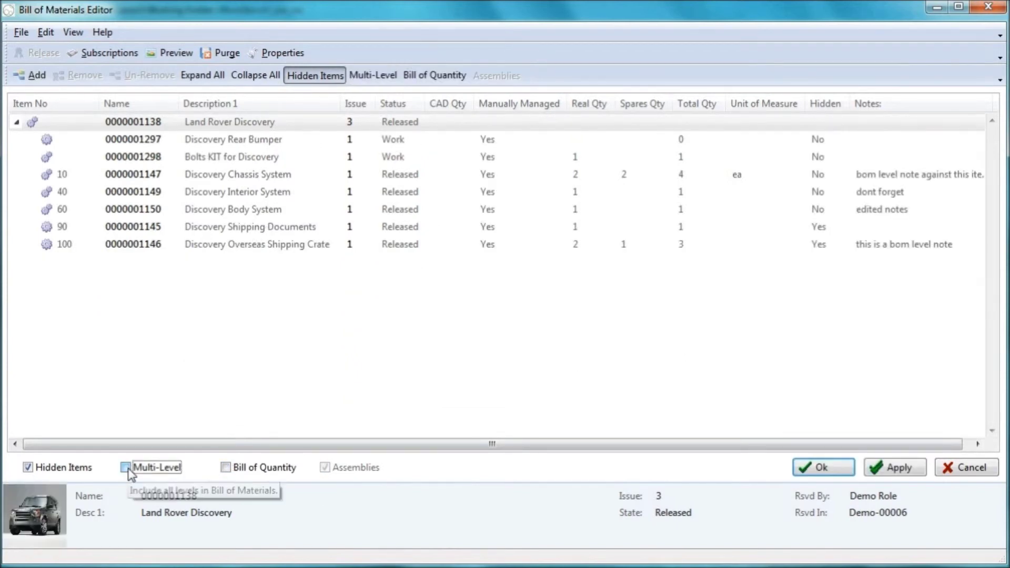
click(126, 468)
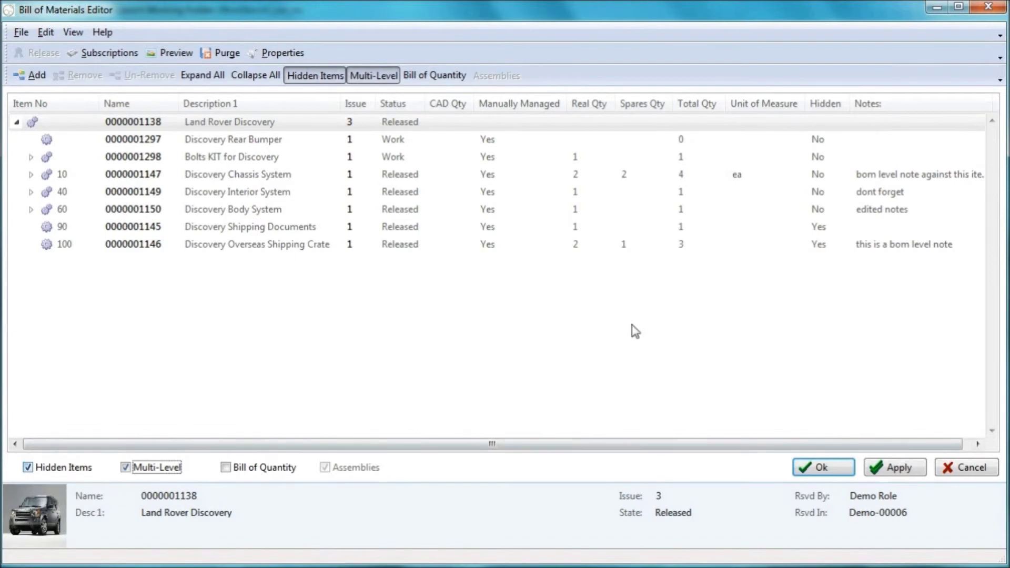
Select the Shipping Documents and Overseas Shipping Crate rows, then hide and reshow hidden items
click(831, 230)
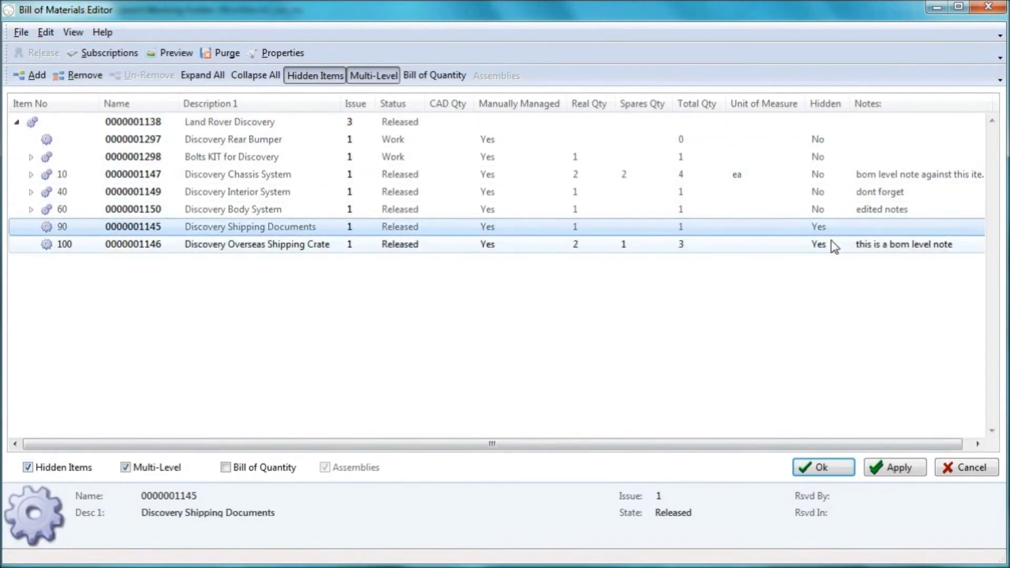
click(831, 239)
click(831, 234)
click(831, 239)
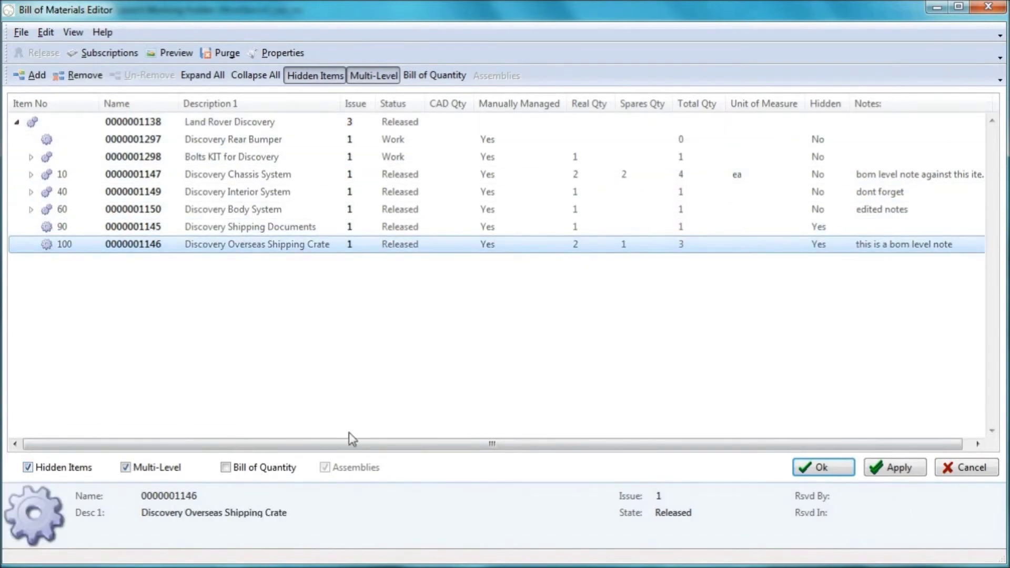
click(27, 467)
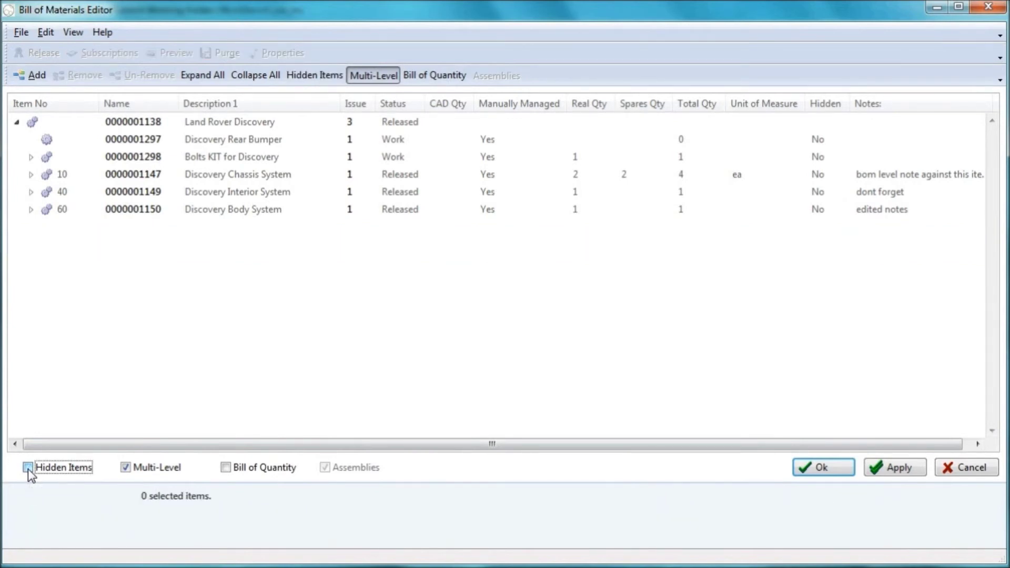
click(27, 467)
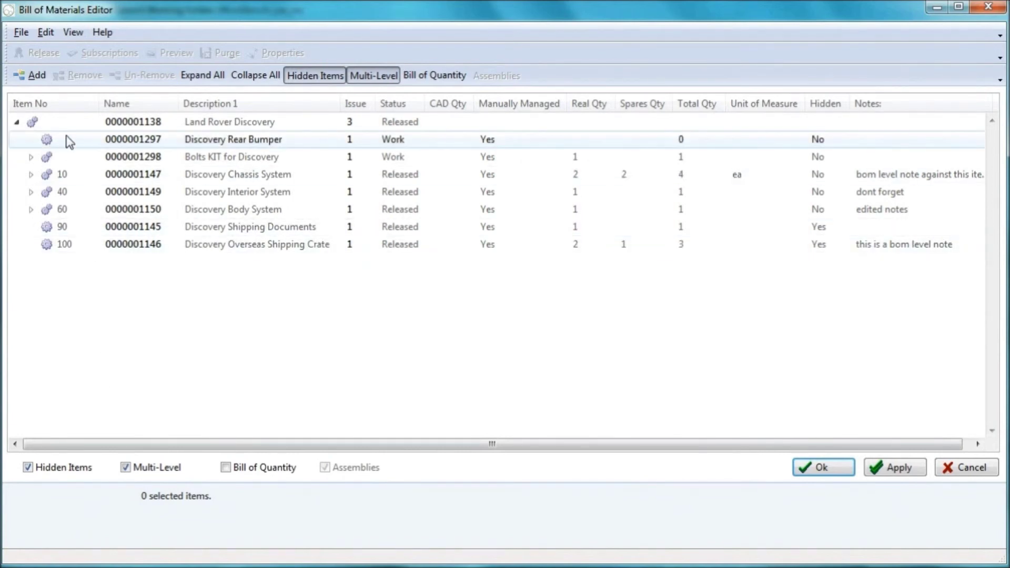
Auto-number the seven top-level items, Rear Bumper onward, starting at 100 with increment 10
click(82, 140)
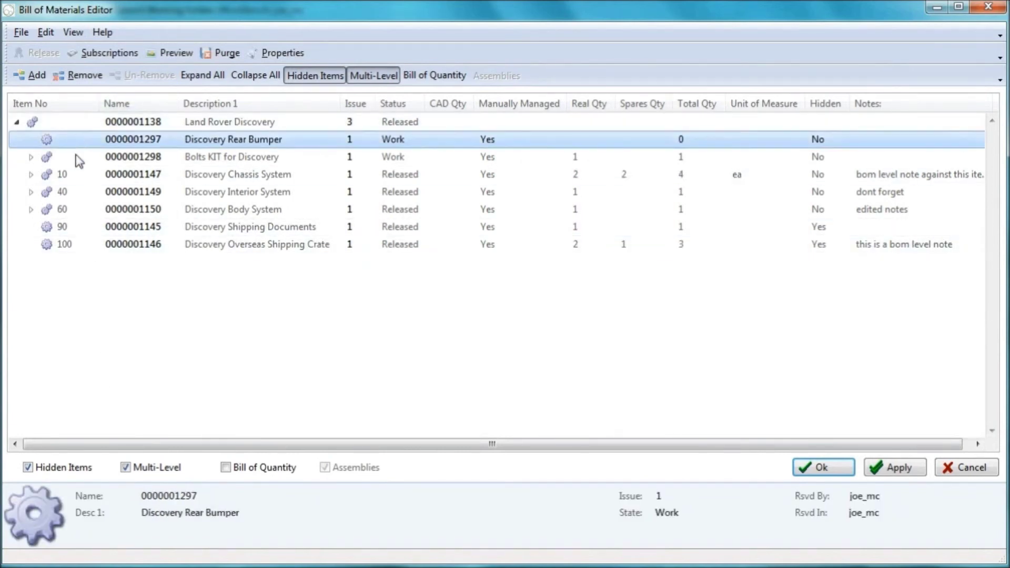
shift+click(75, 248)
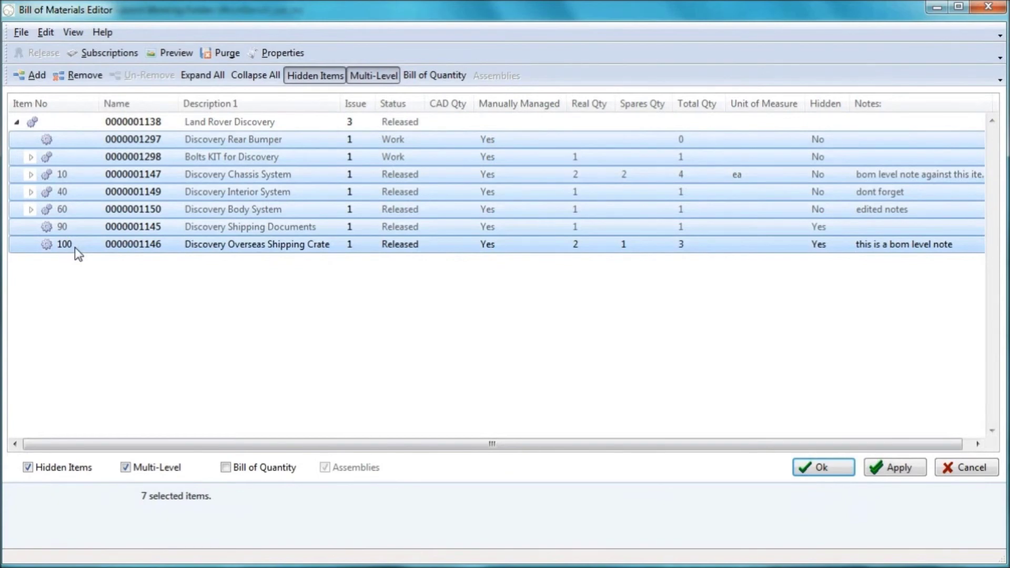
click(44, 32)
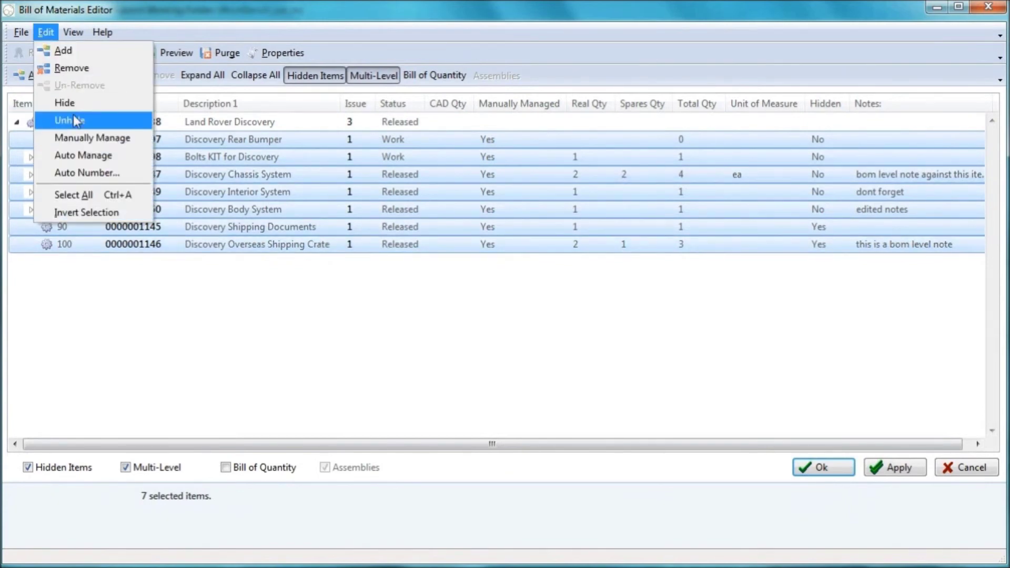
click(76, 172)
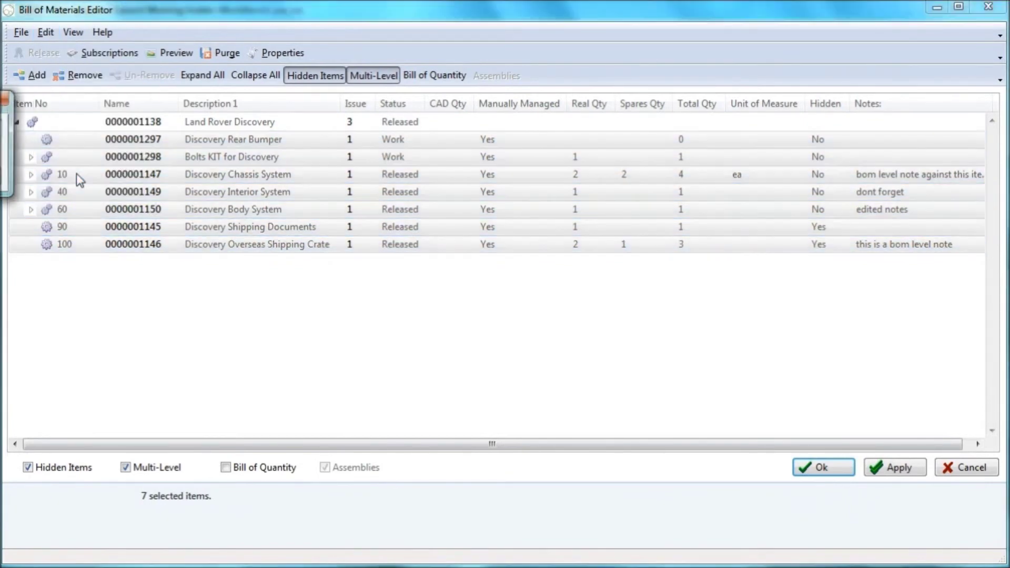
drag(387, 203, 461, 282)
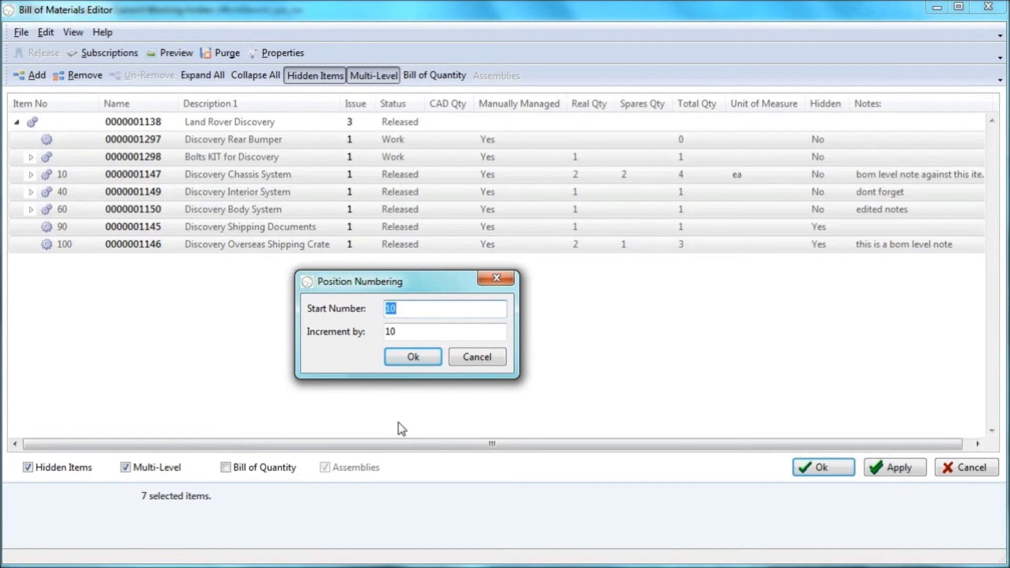
text(100)
key(Tab)
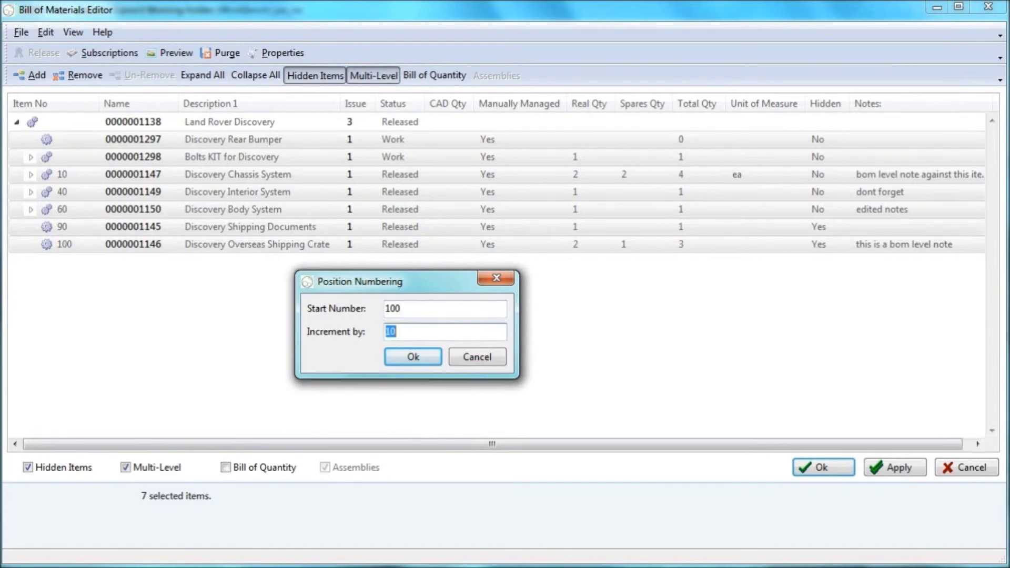
text(10)
click(412, 356)
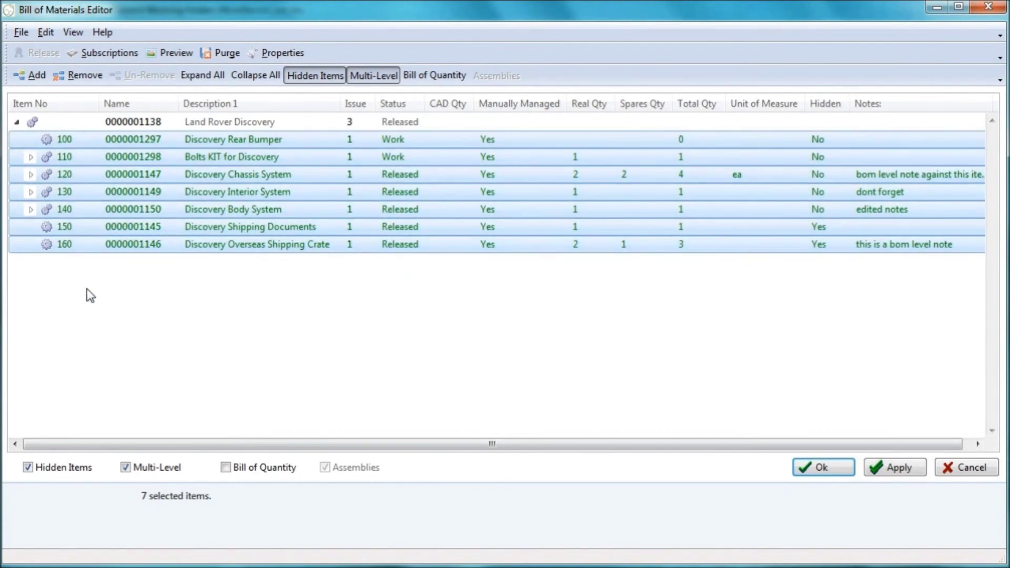
click(30, 158)
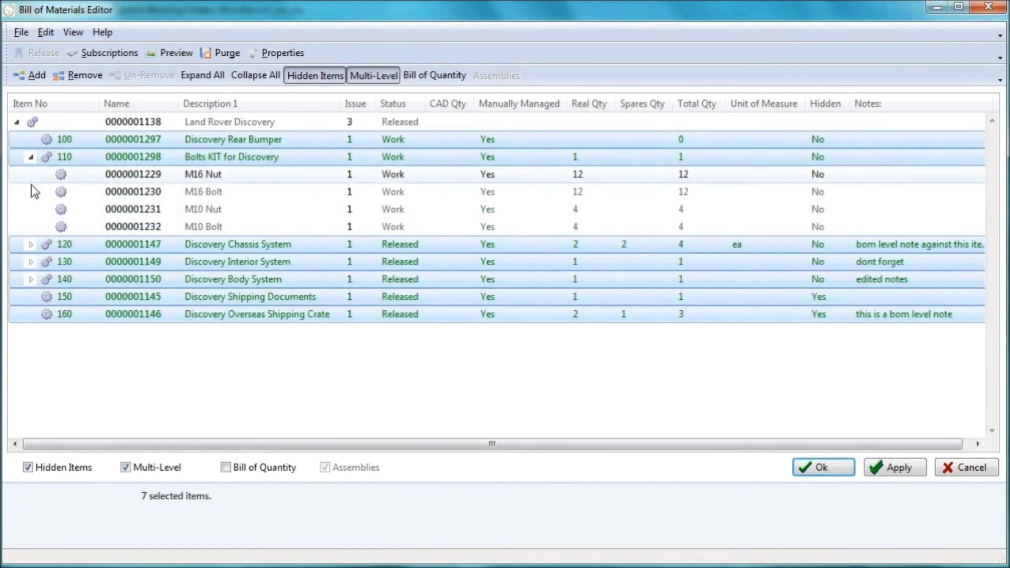
Expand the Chassis, Interior and Body systems, and number the four M16/M10 nuts and bolts 1–4
click(30, 244)
click(30, 297)
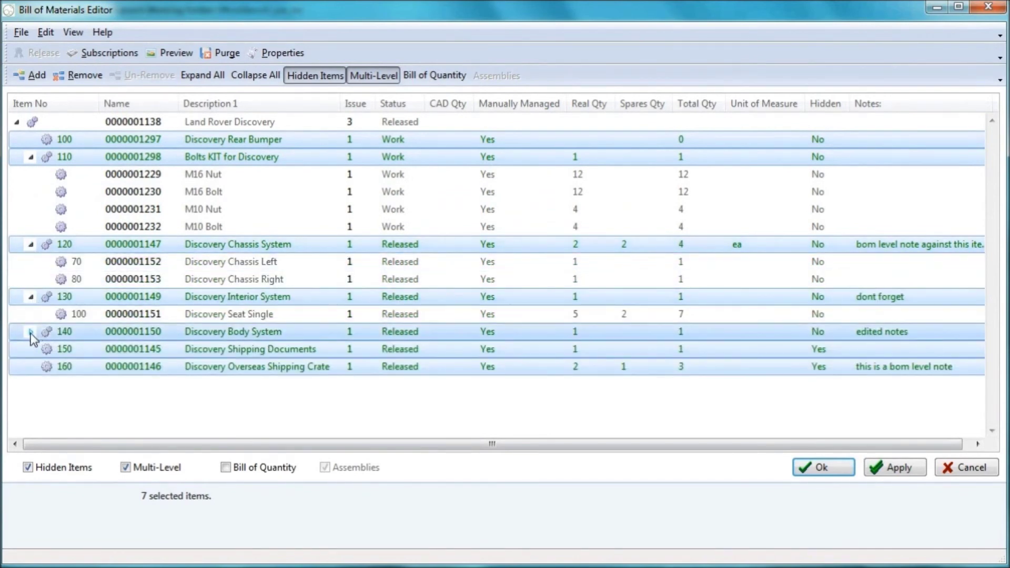
click(30, 332)
drag(88, 178, 86, 226)
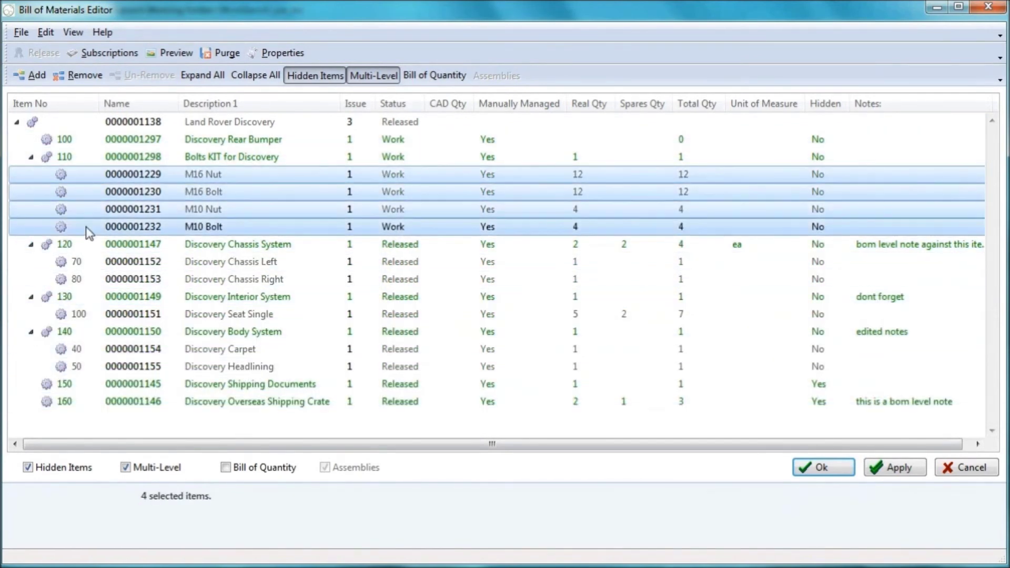
click(48, 33)
click(86, 173)
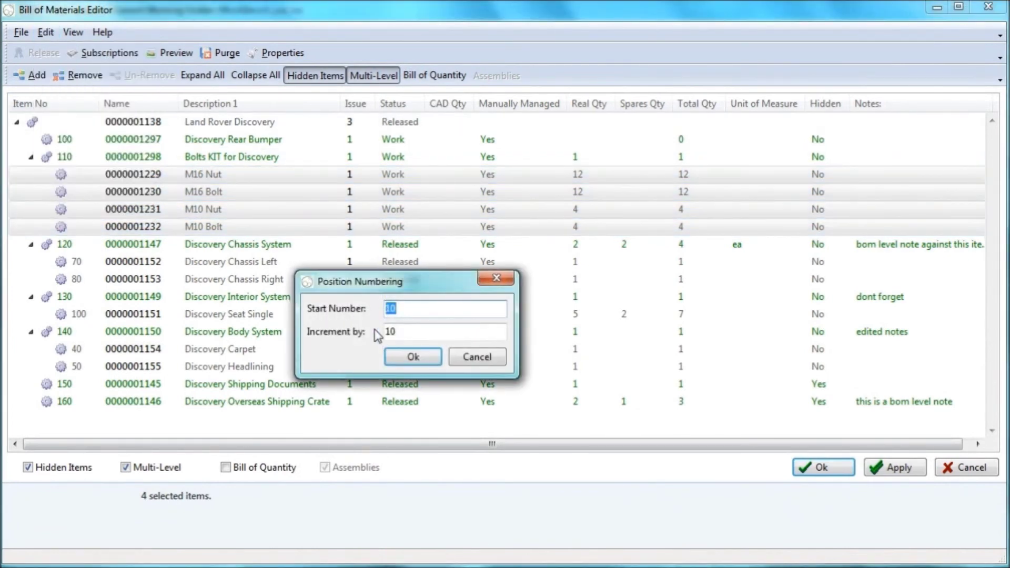
text(1)
key(Tab)
text(1)
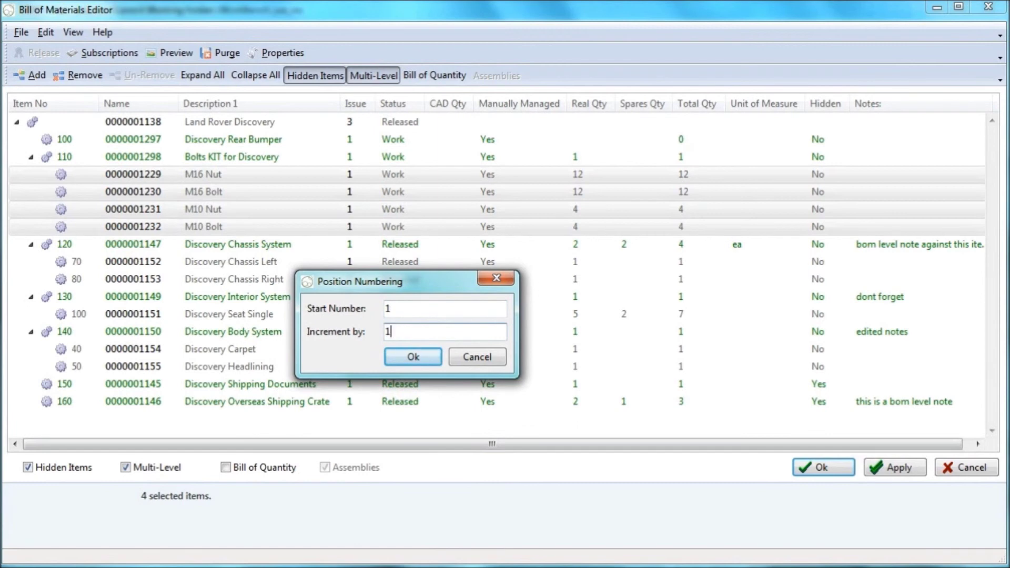
click(425, 356)
Auto-number Discovery Chassis Left and Right as 1 and 2
click(84, 259)
shift+click(87, 280)
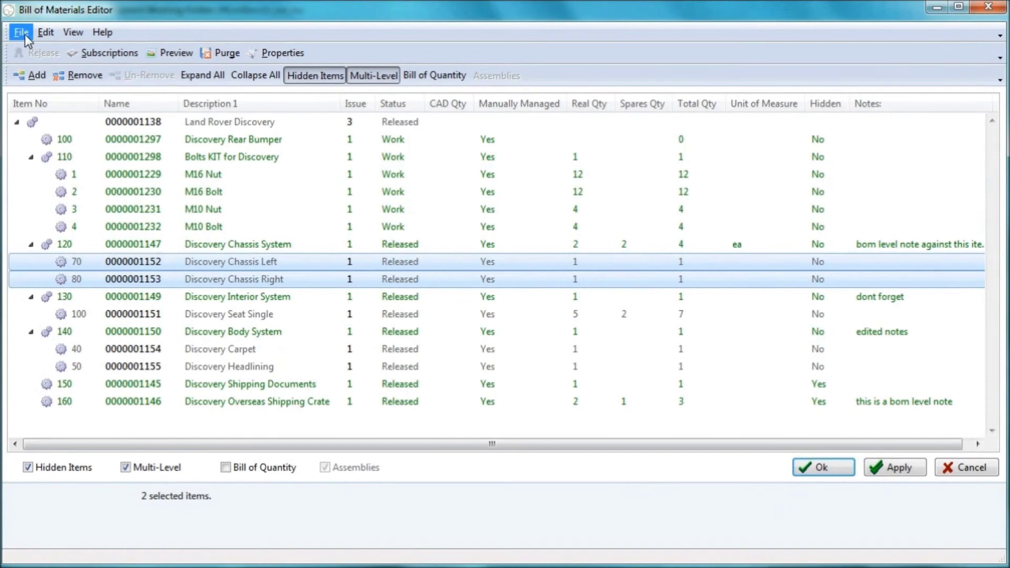
click(46, 33)
click(72, 176)
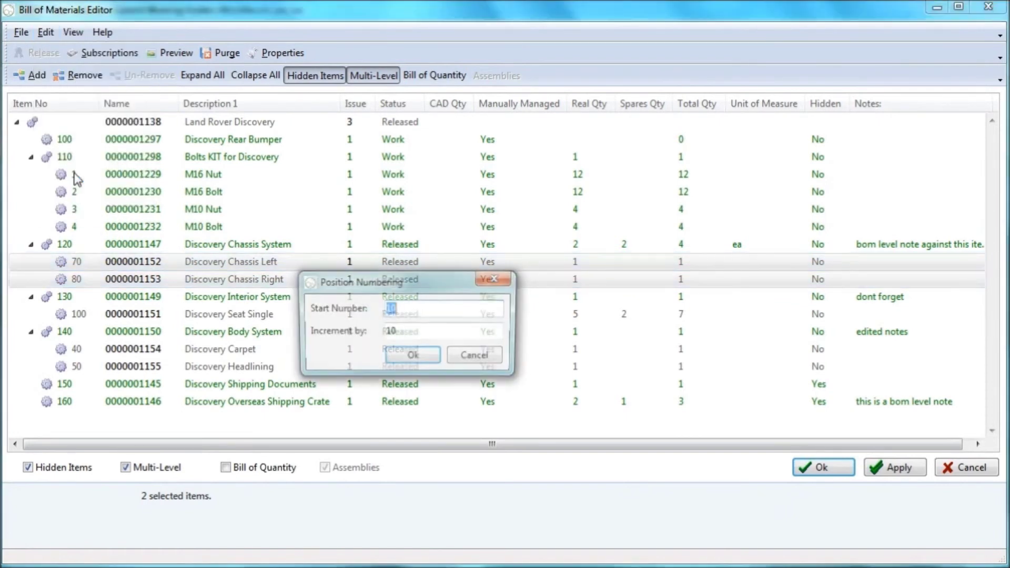
text(1)
key(Tab)
text(1)
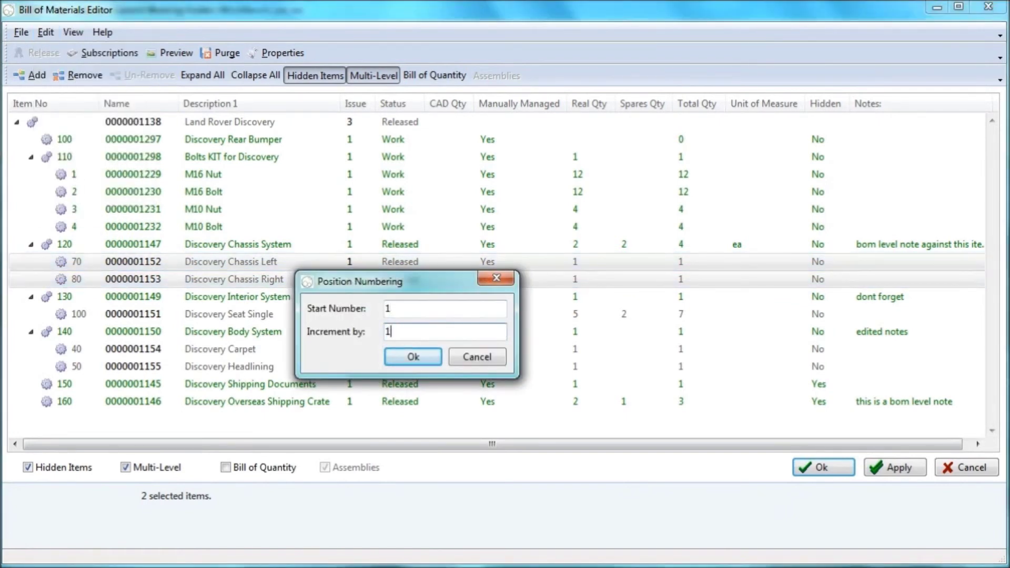
click(408, 359)
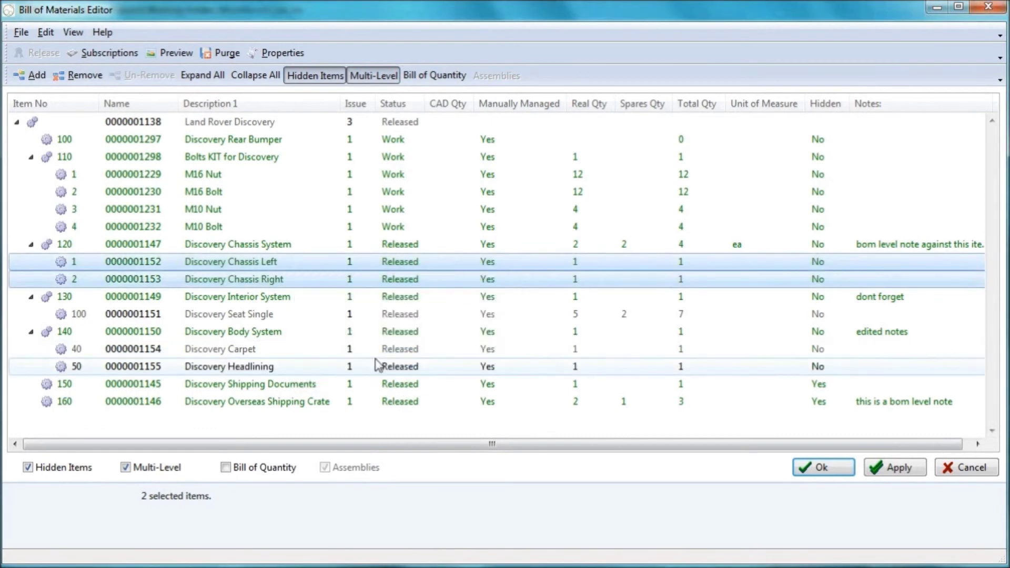
Auto-number Discovery Seat Single as 1
click(99, 318)
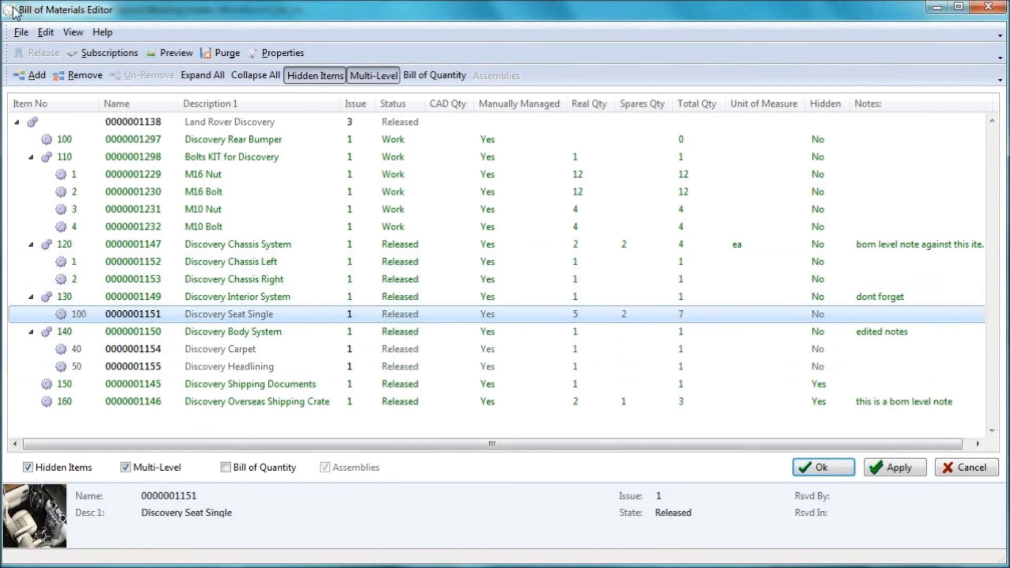
click(46, 32)
click(86, 173)
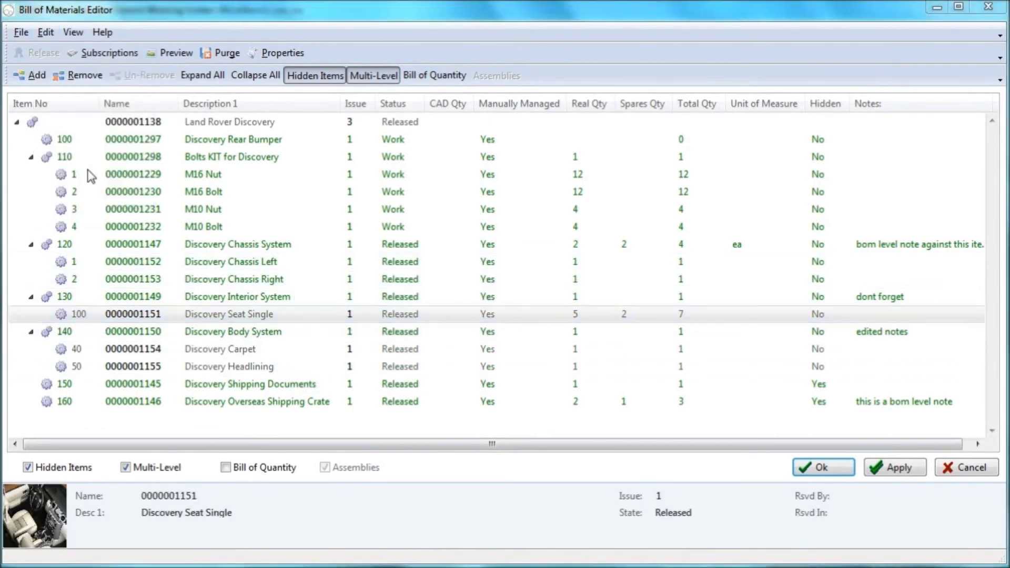
text(1)
key(Tab)
text(1)
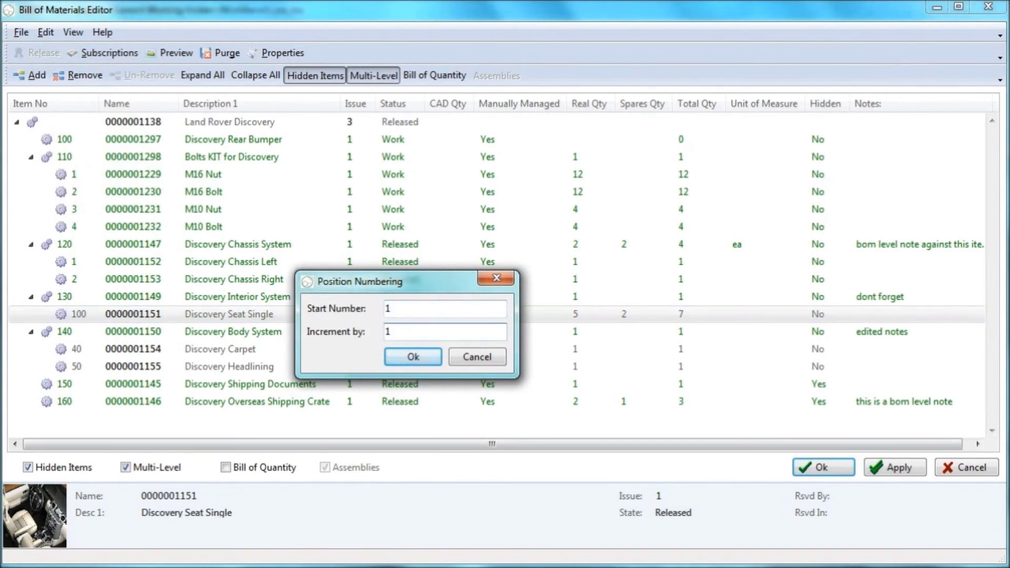
click(413, 358)
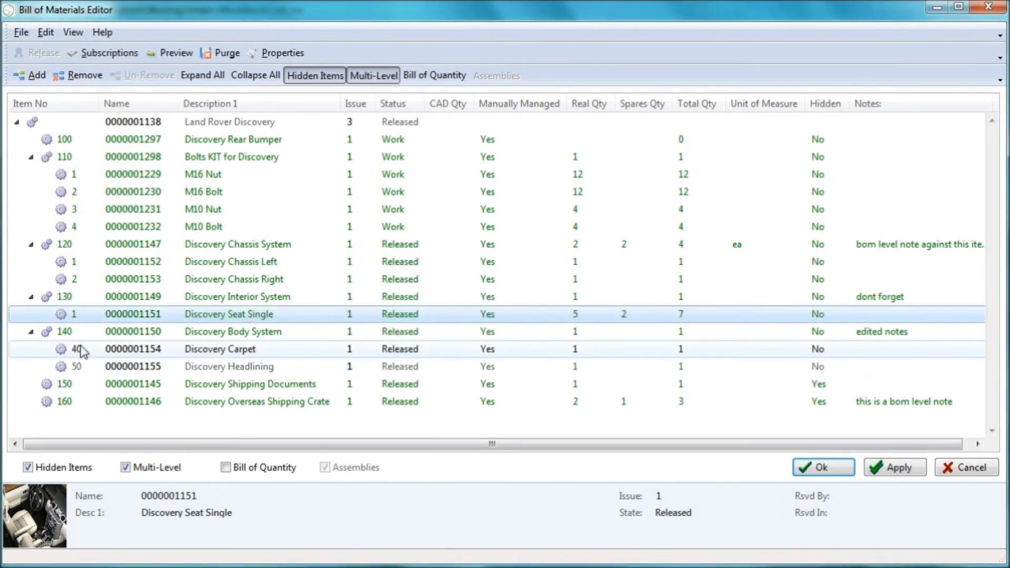
Auto-number Discovery Carpet and Headlining as 1 and 2
click(85, 349)
shift+click(94, 369)
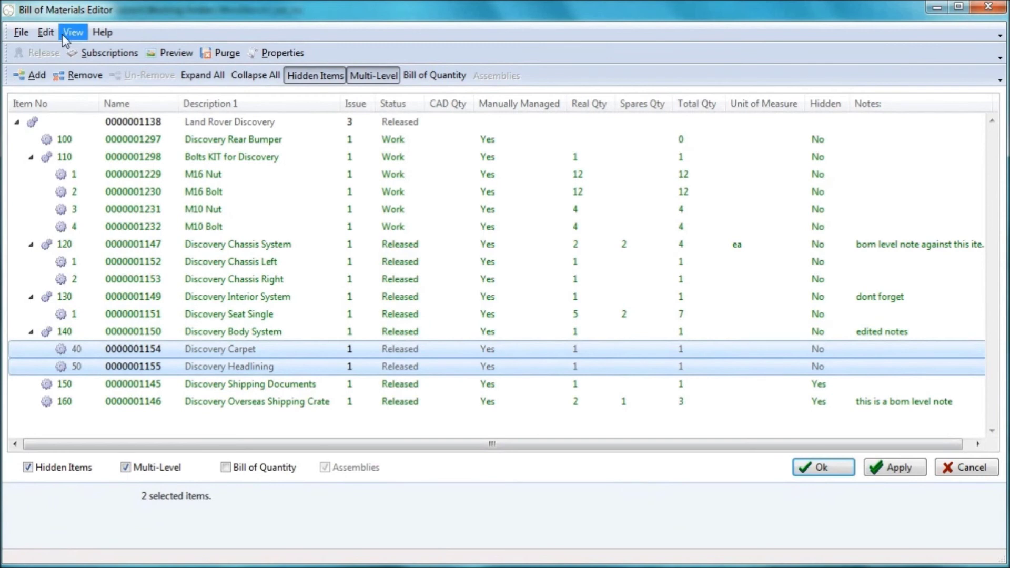
click(46, 32)
click(83, 173)
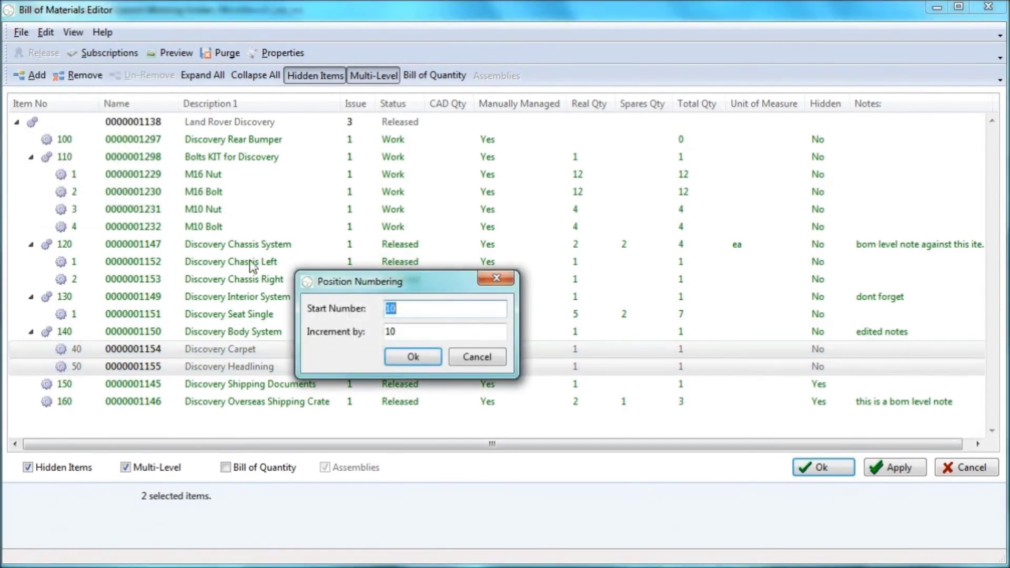
text(1)
key(Tab)
text(1)
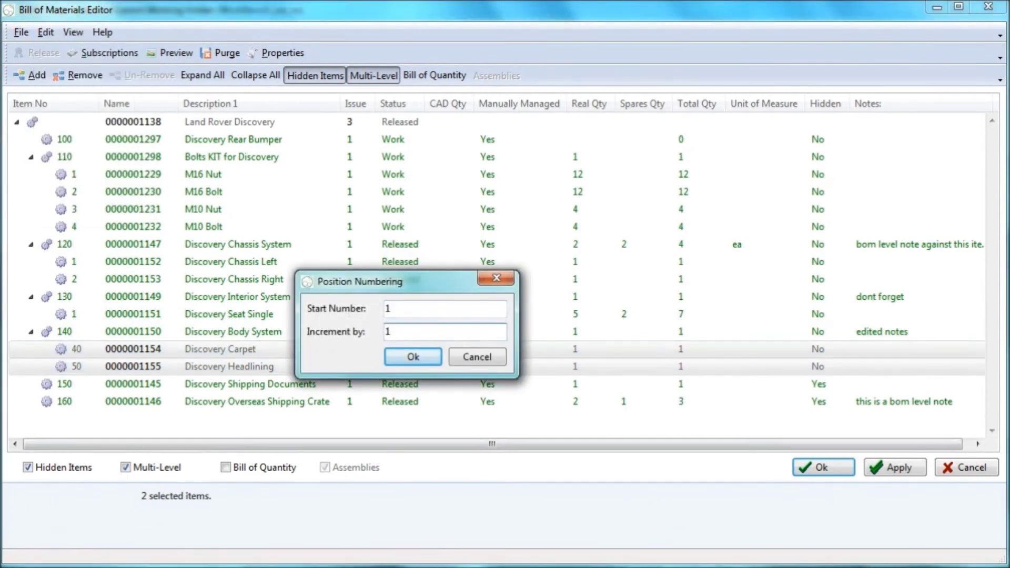
click(398, 357)
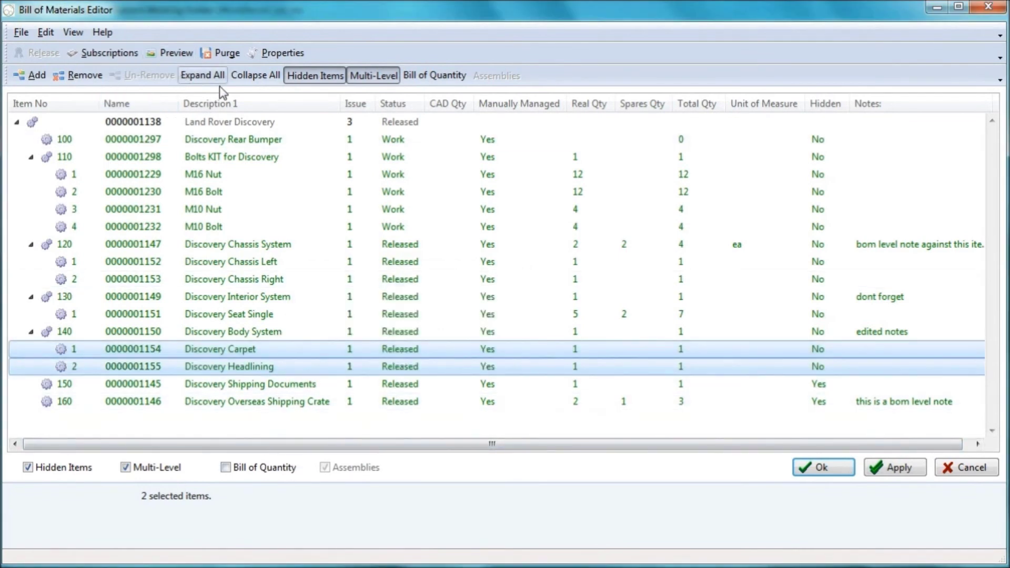
Collapse the tree to its top-level items and apply the numbering changes to the BOM
click(257, 78)
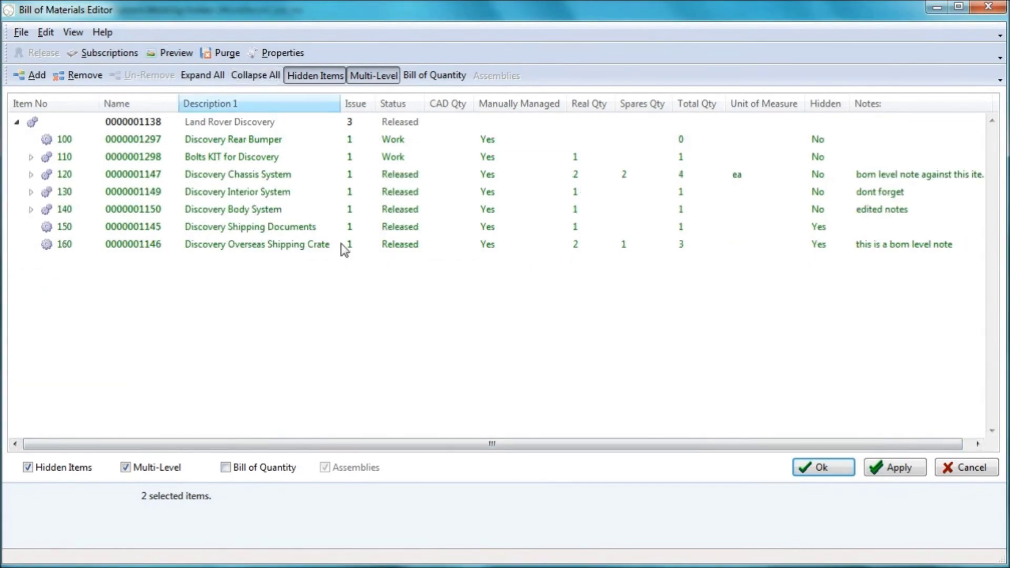
click(895, 474)
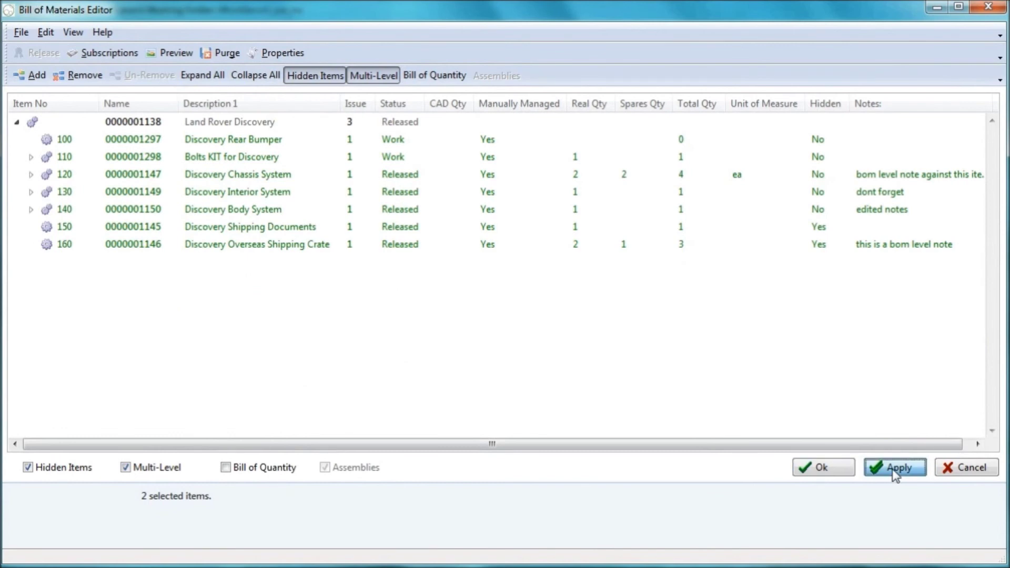